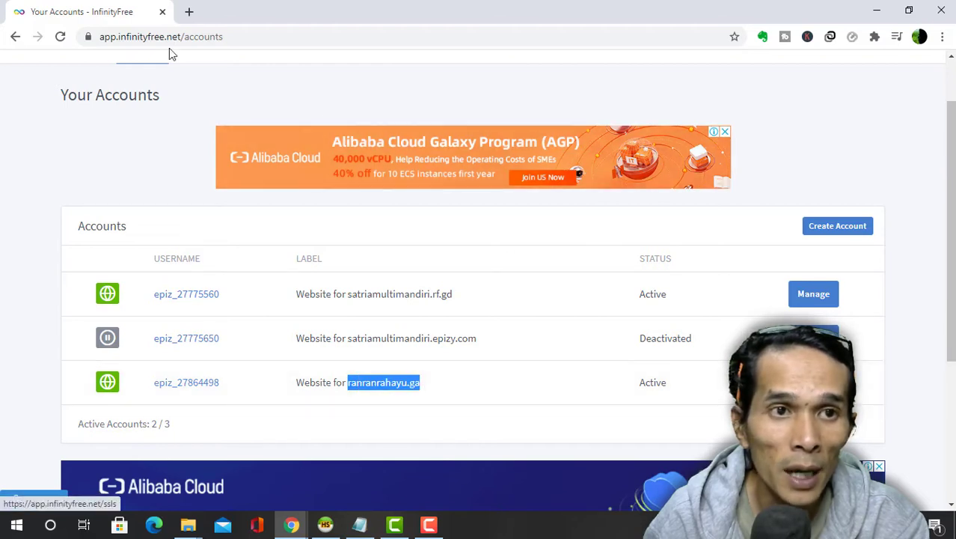
double_click(149, 36)
left_click(408, 291)
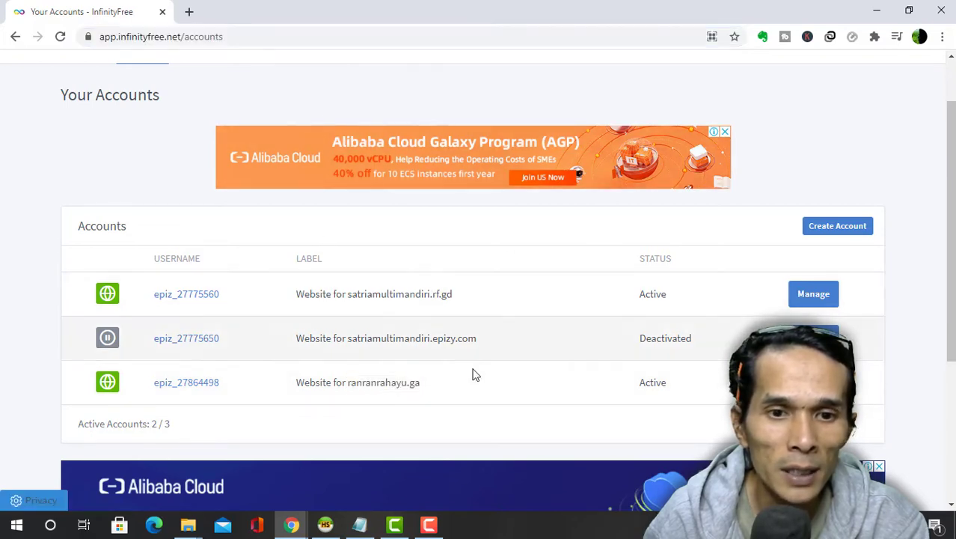
left_click_drag(348, 383, 430, 387)
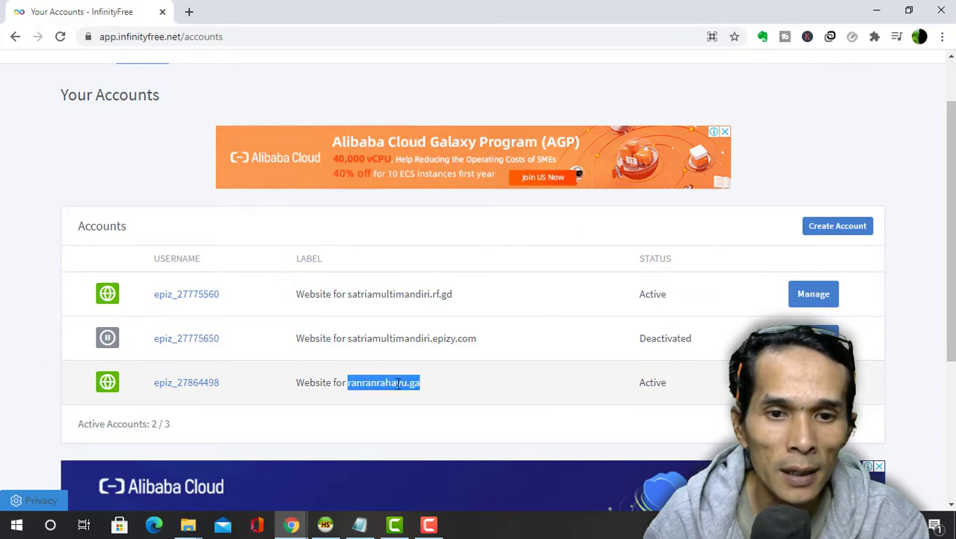
right_click(398, 383)
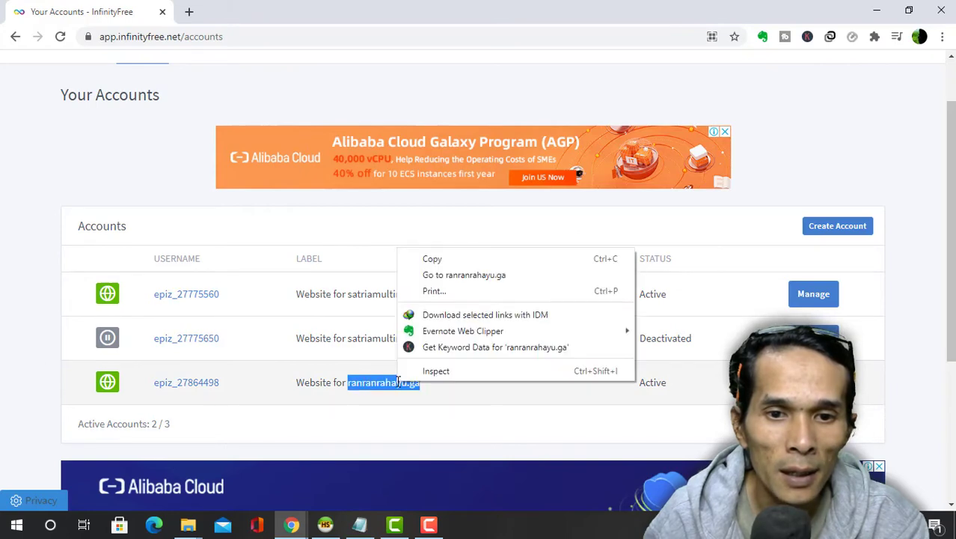
left_click(475, 276)
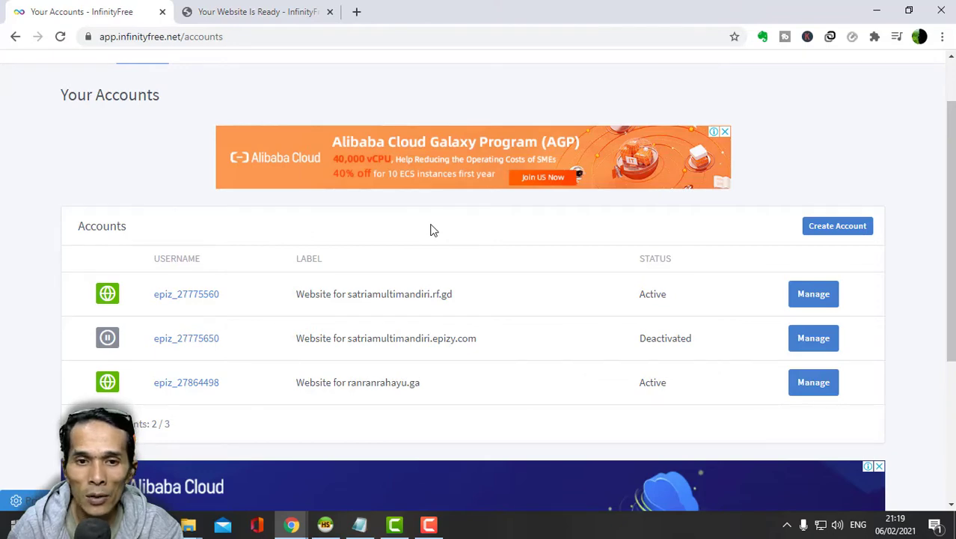
left_click(283, 9)
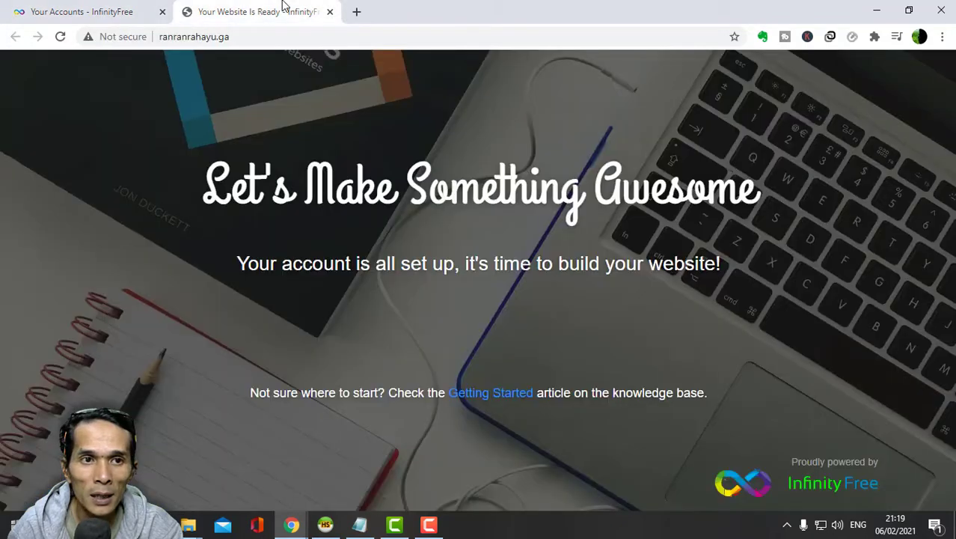
left_click(246, 36)
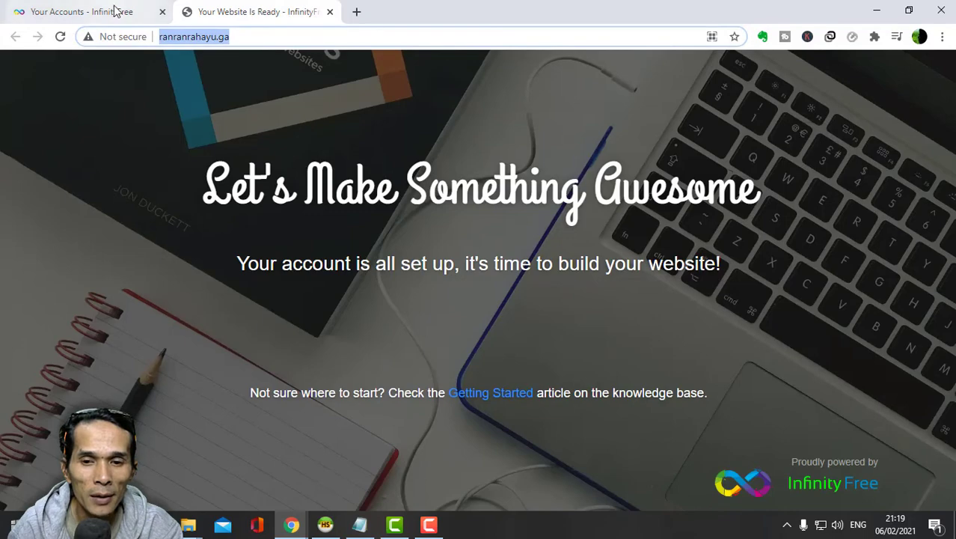
left_click(113, 10)
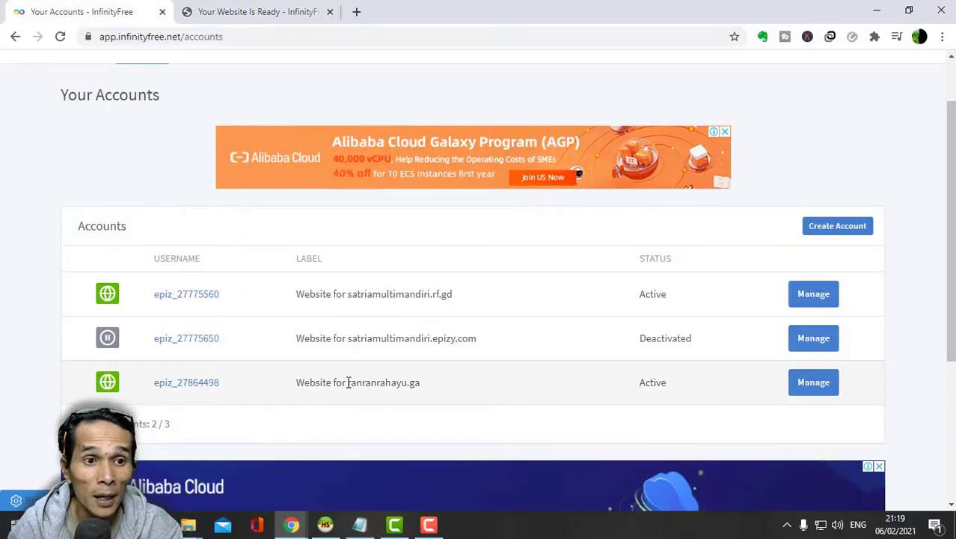
left_click_drag(348, 382, 464, 394)
left_click(816, 385)
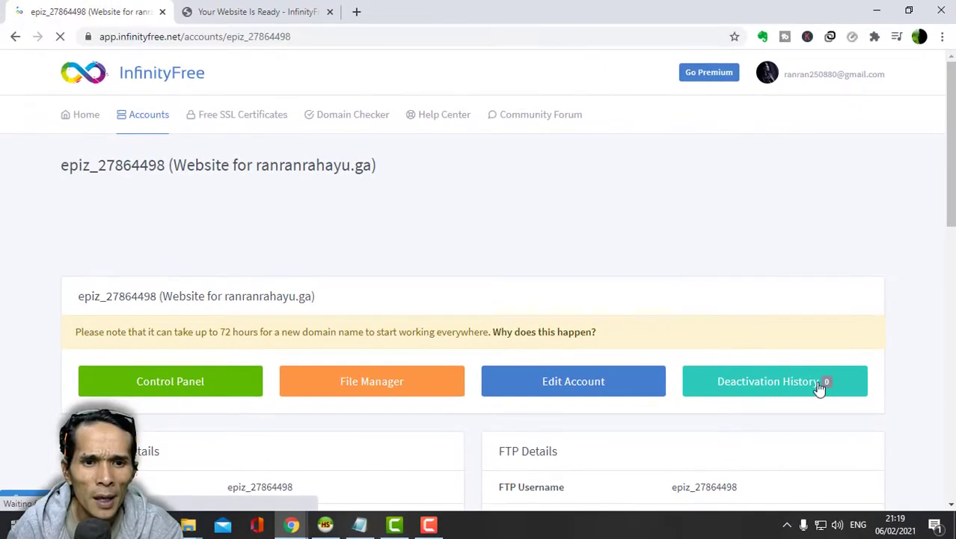
scroll(274, 377, "down", 2)
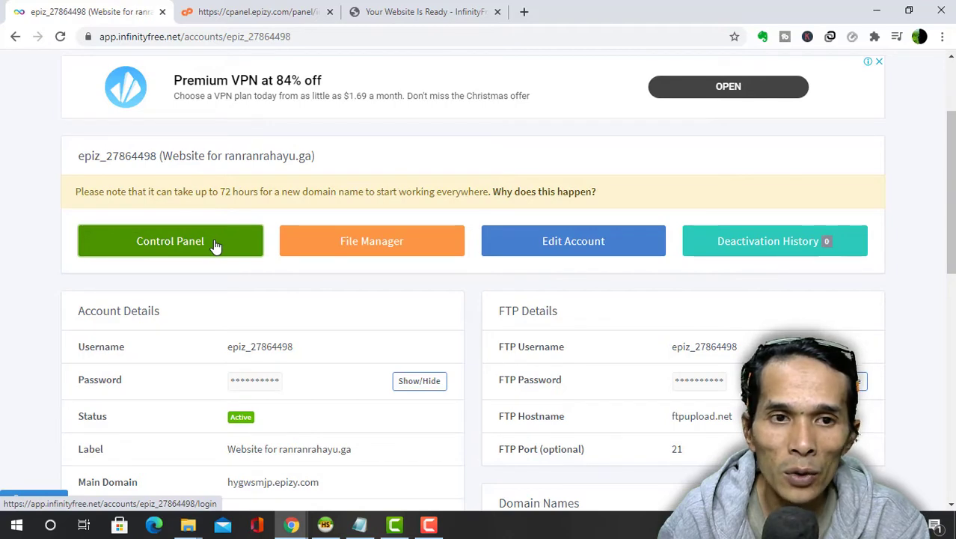
left_click(288, 9)
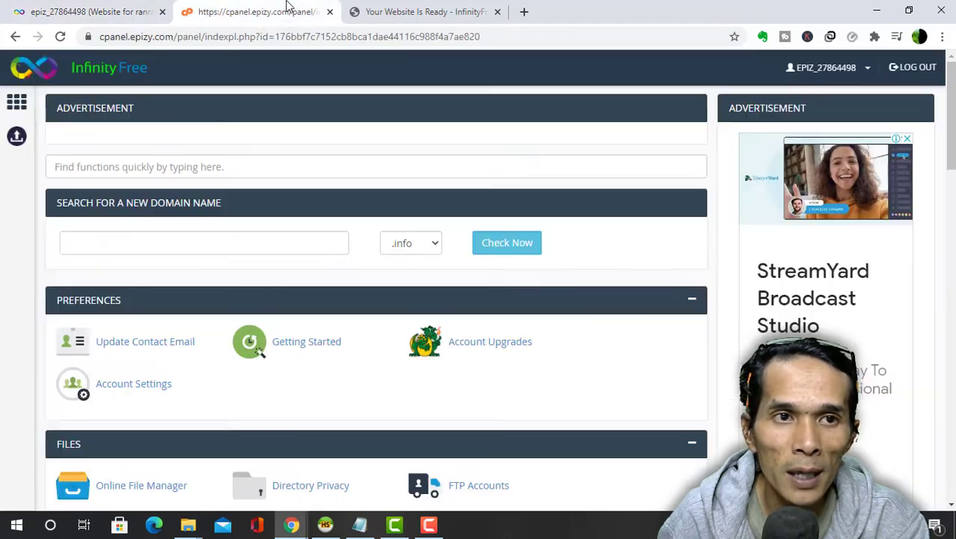
- Reopen the account's control panel and close the duplicate cPanel tab
left_click(110, 15)
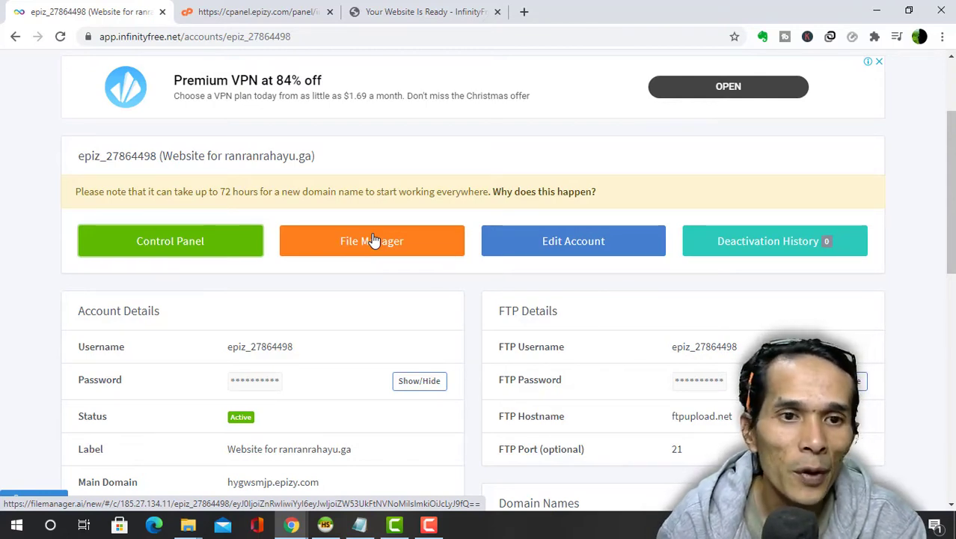
left_click(180, 241)
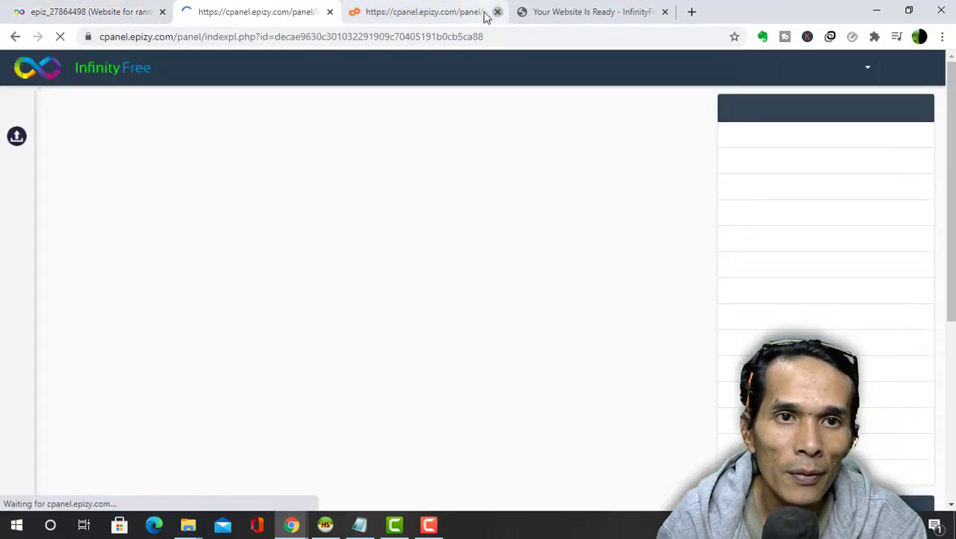
left_click(498, 12)
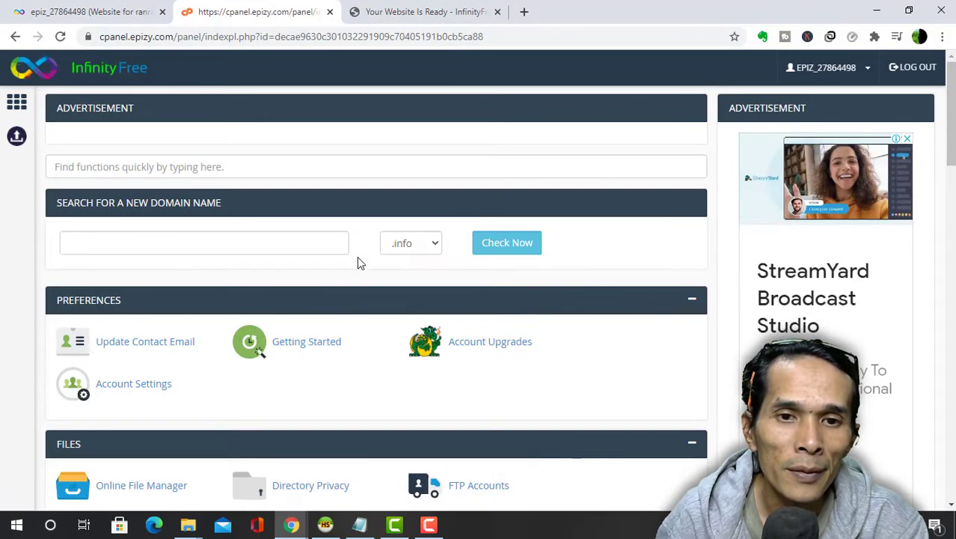
- Scroll through the control panel sections down to Software
scroll(434, 258, "down", 8)
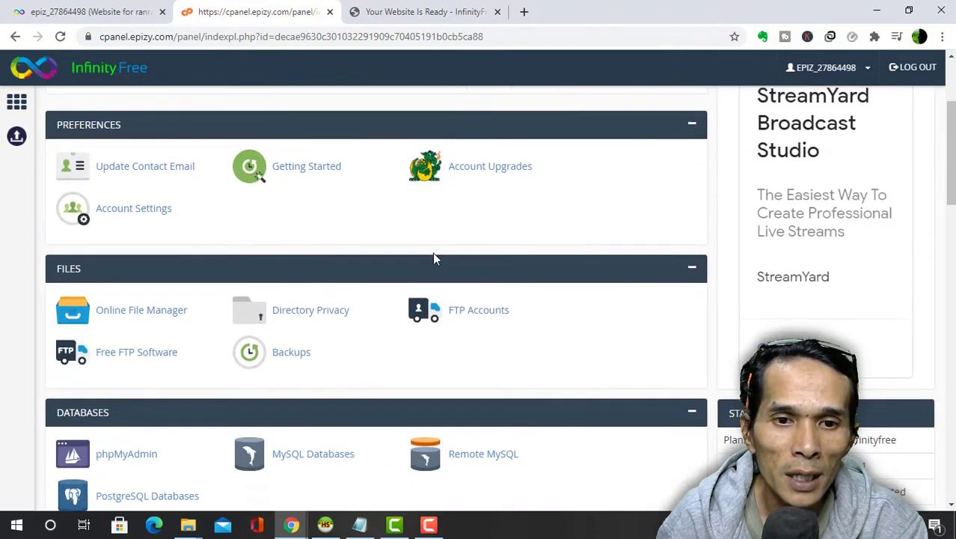
scroll(434, 258, "down", 6)
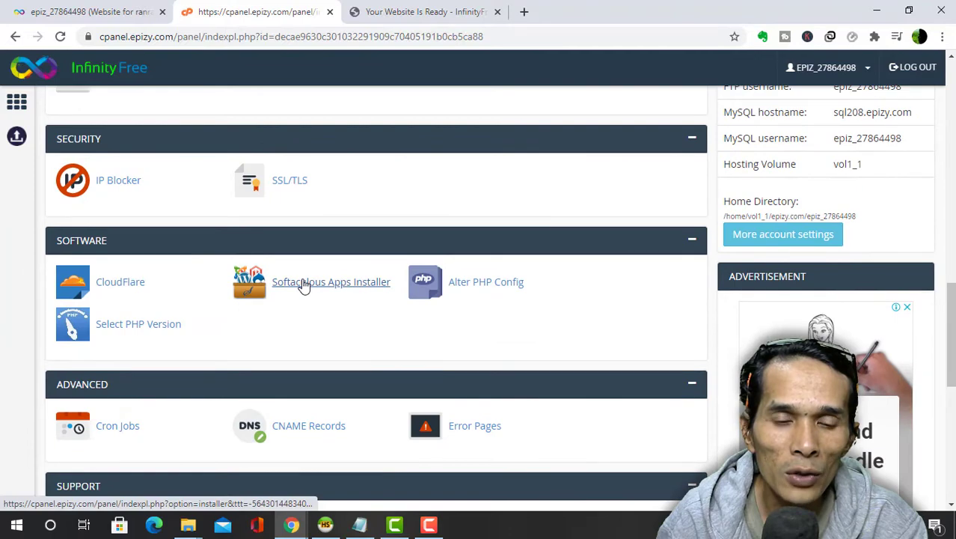
scroll(305, 284, "up", 5)
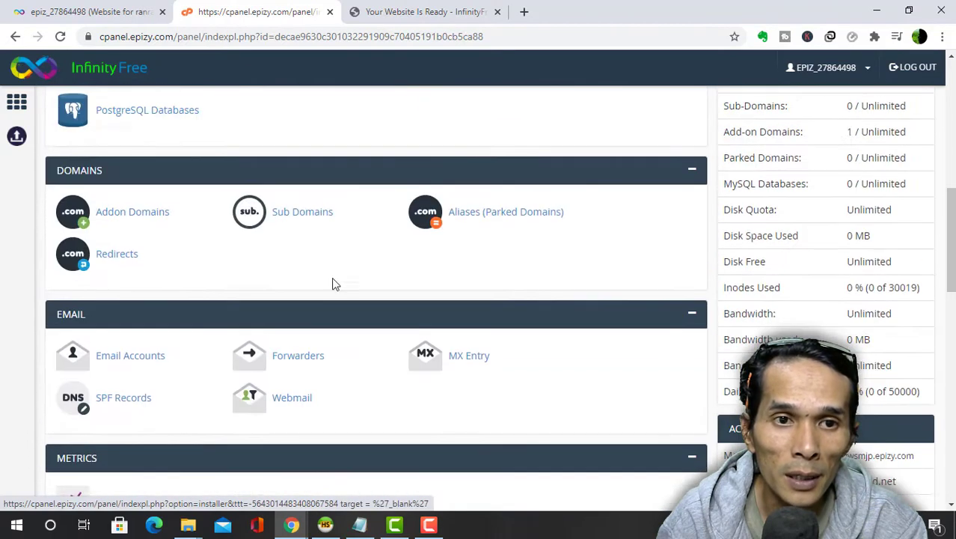
scroll(310, 247, "down", 5)
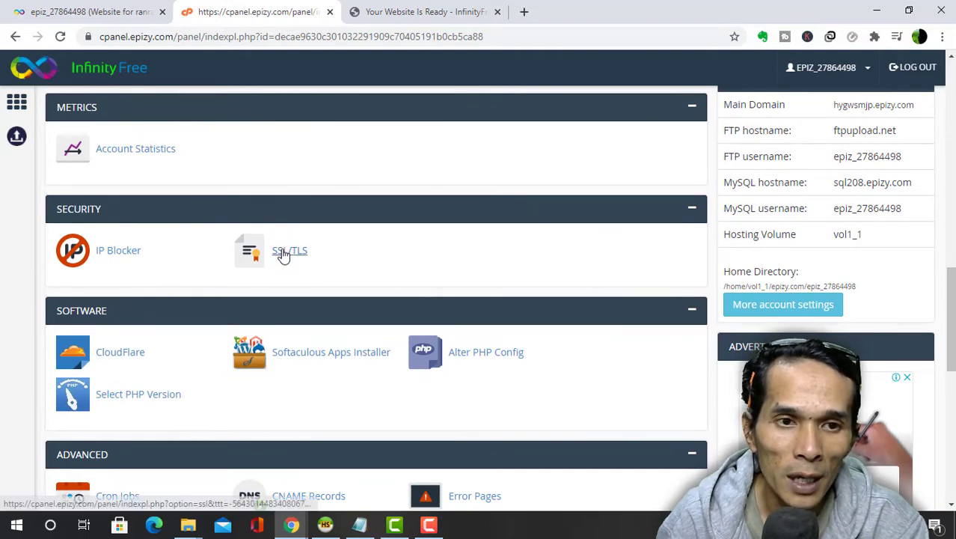
scroll(281, 262, "up", 5)
scroll(277, 318, "down", 5)
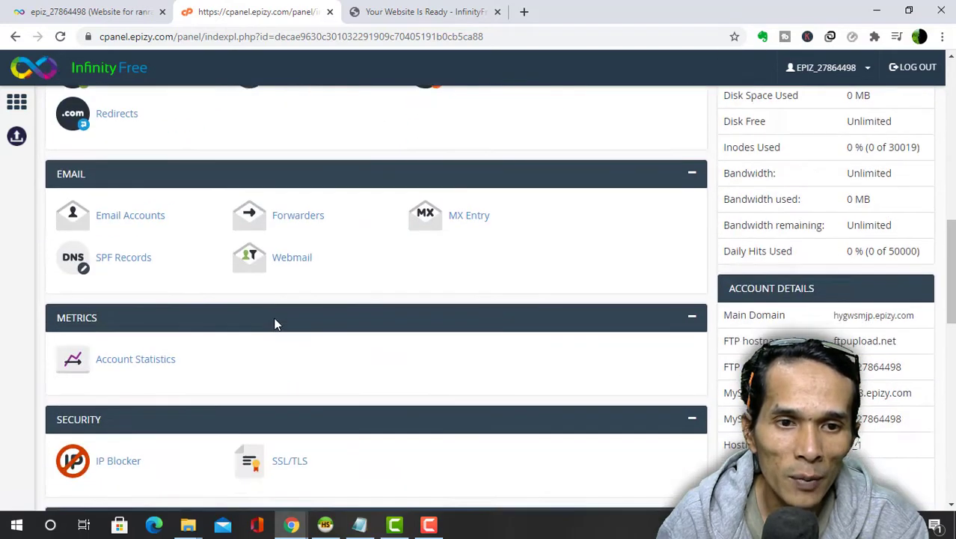
scroll(314, 291, "down", 1)
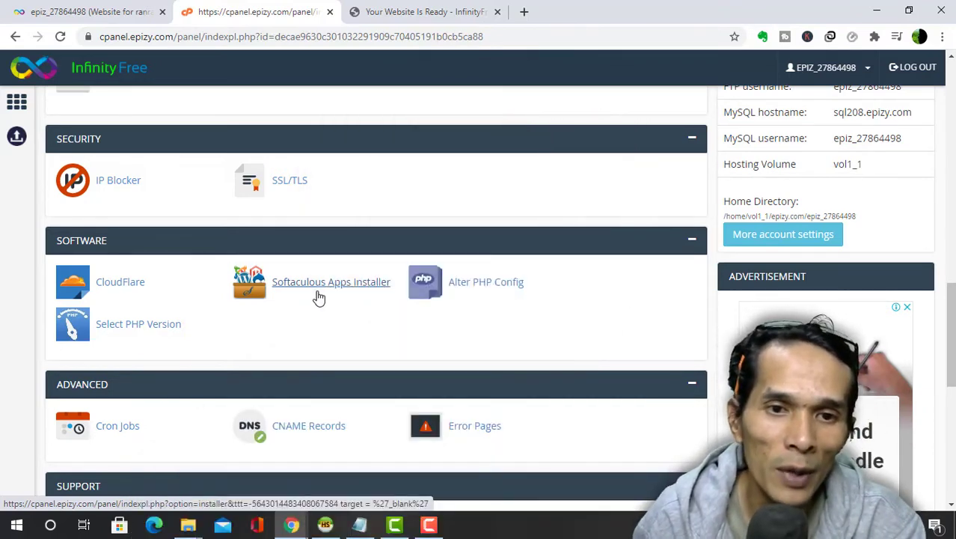
- Launch Softaculous Apps Installer from the control panel's Software section
left_click(308, 285)
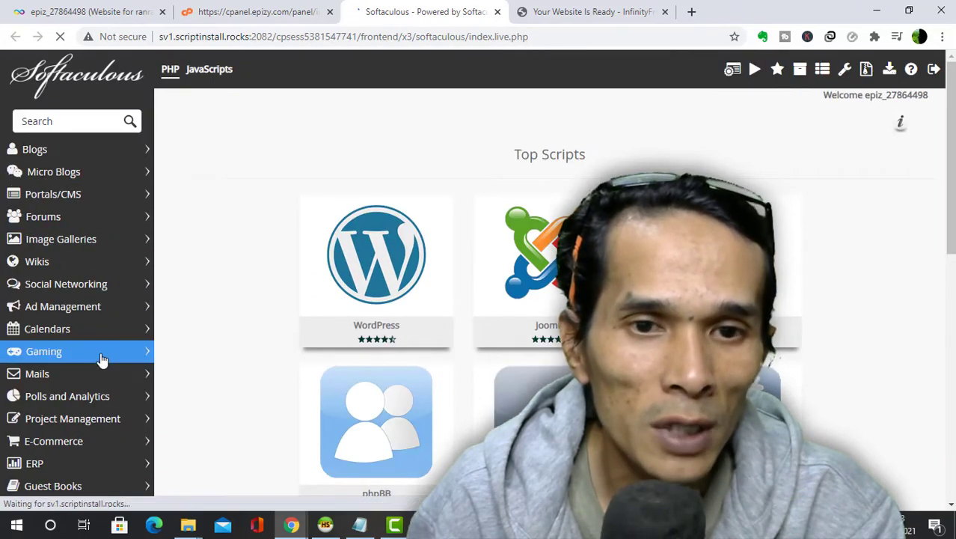
- Show the Blogs category in Softaculous and look over its WordPress entry
scroll(103, 366, "down", 3)
scroll(103, 369, "up", 3)
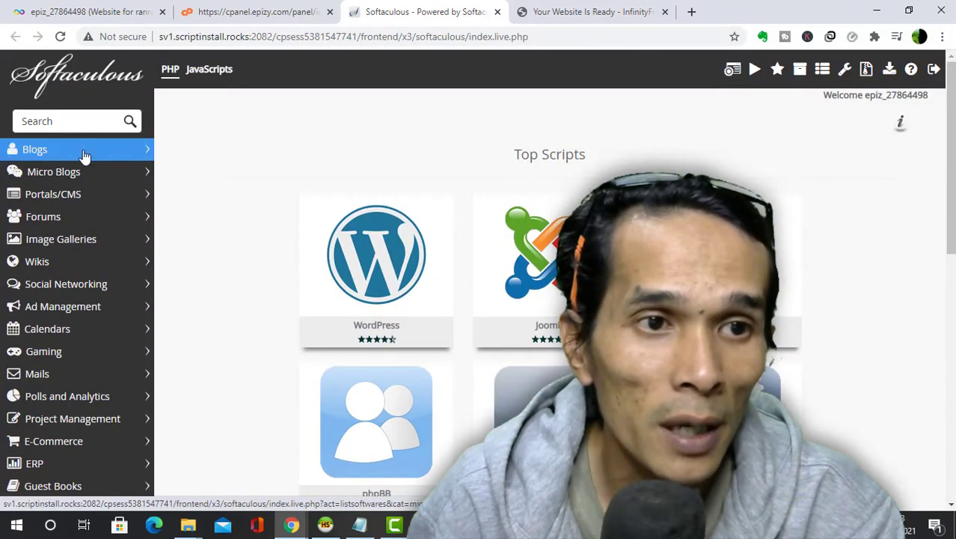
left_click(36, 152)
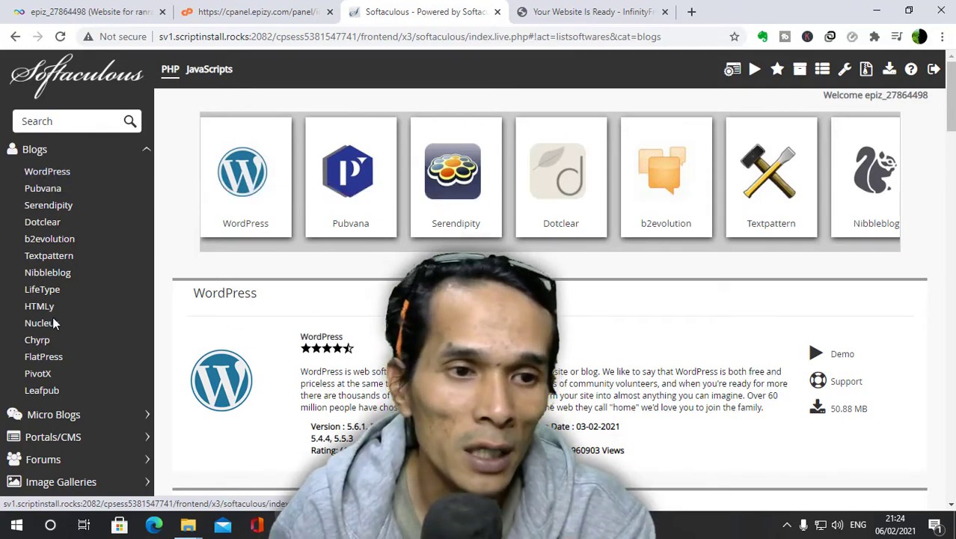
scroll(67, 329, "down", 1)
- Browse the Micro Blogs and Portals/CMS script categories, then collapse Portals/CMS
left_click(84, 347)
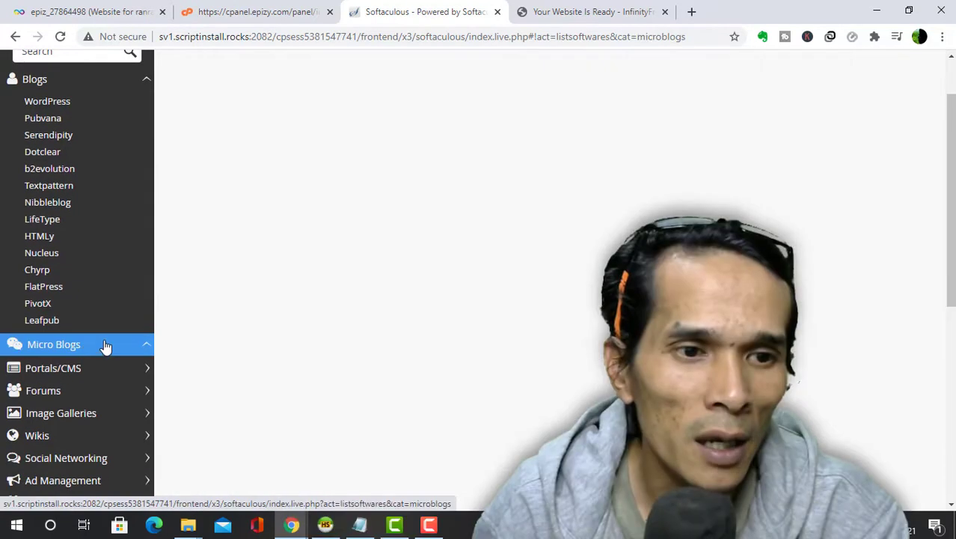
scroll(105, 322, "down", 1)
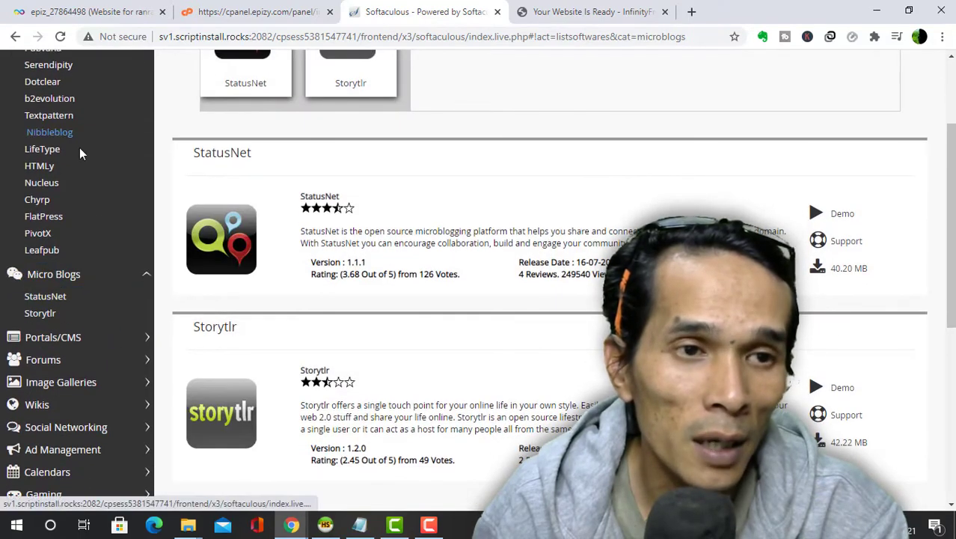
scroll(107, 320, "down", 2)
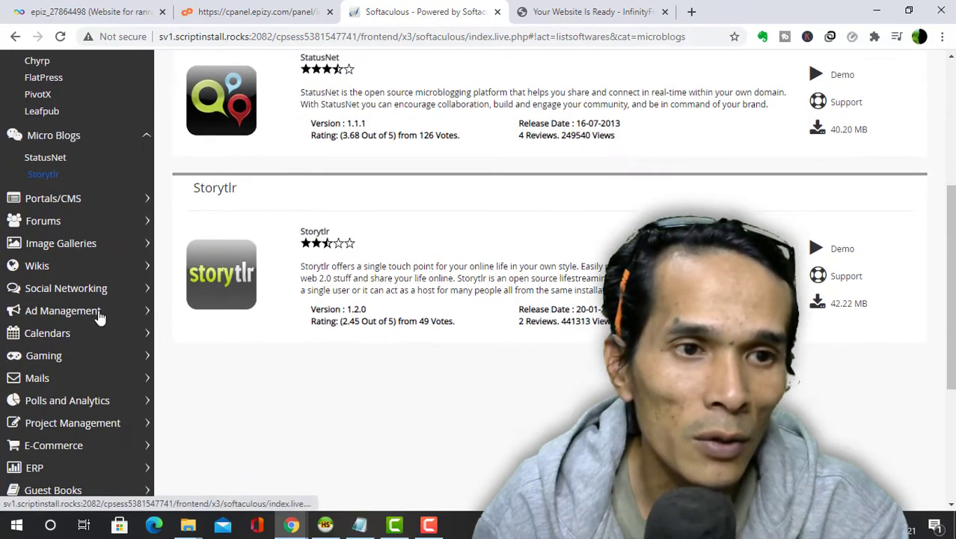
left_click(94, 199)
scroll(117, 317, "down", 2)
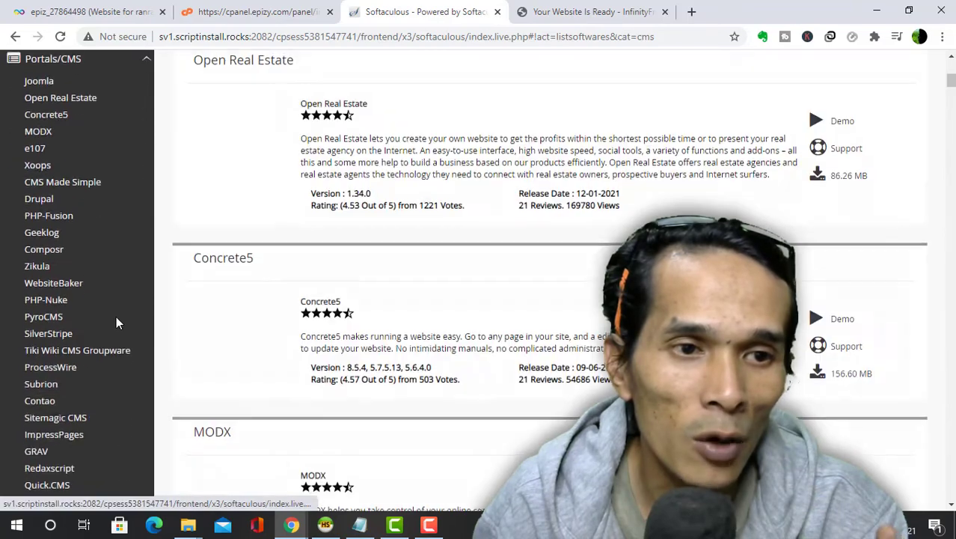
scroll(116, 316, "up", 1)
left_click(84, 138)
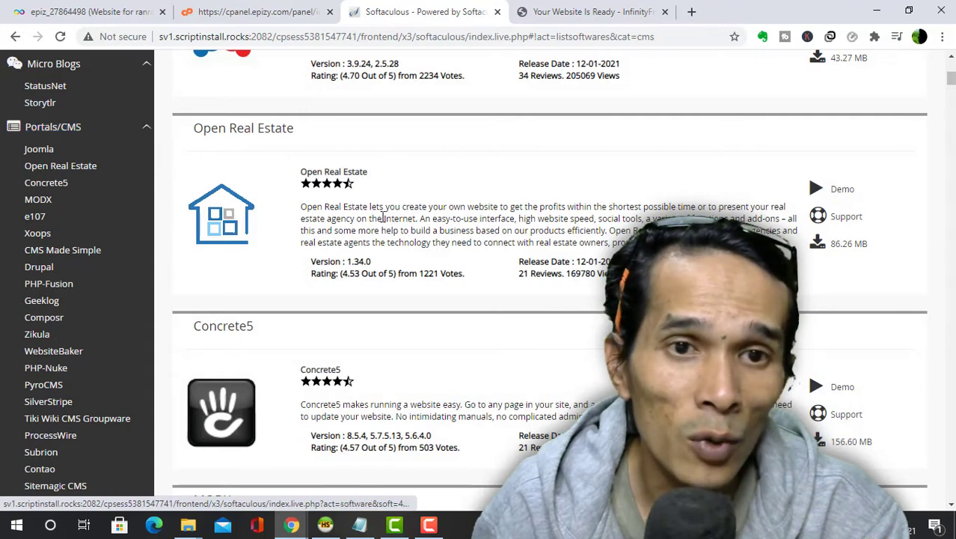
left_click(81, 129)
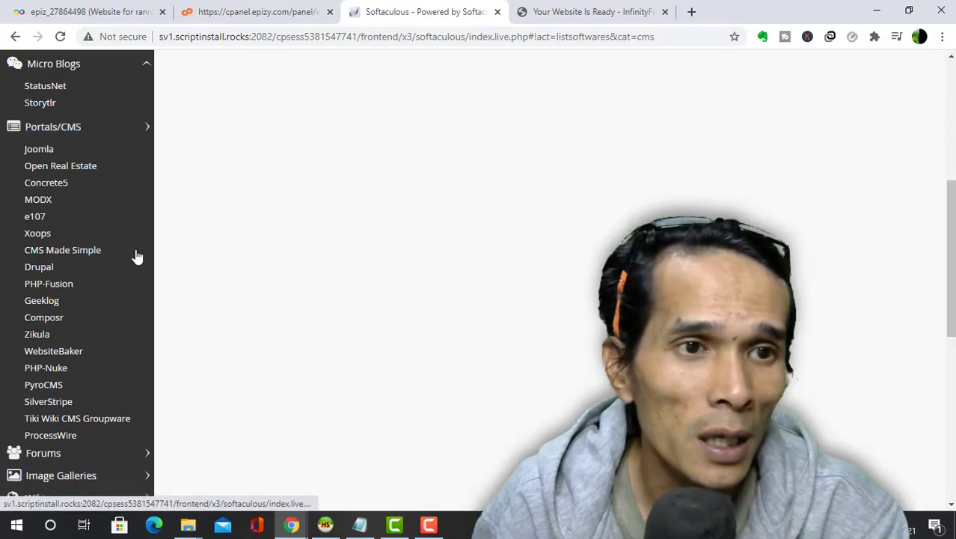
- Browse the E-Commerce scripts, collapse that category and return to the sidebar top
scroll(106, 237, "up", 3)
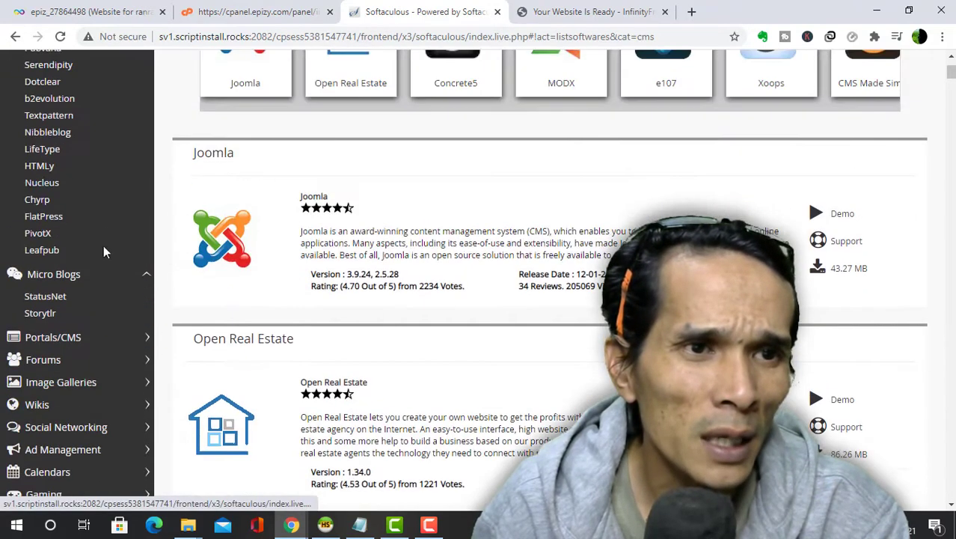
scroll(105, 258, "up", 2)
scroll(112, 270, "down", 4)
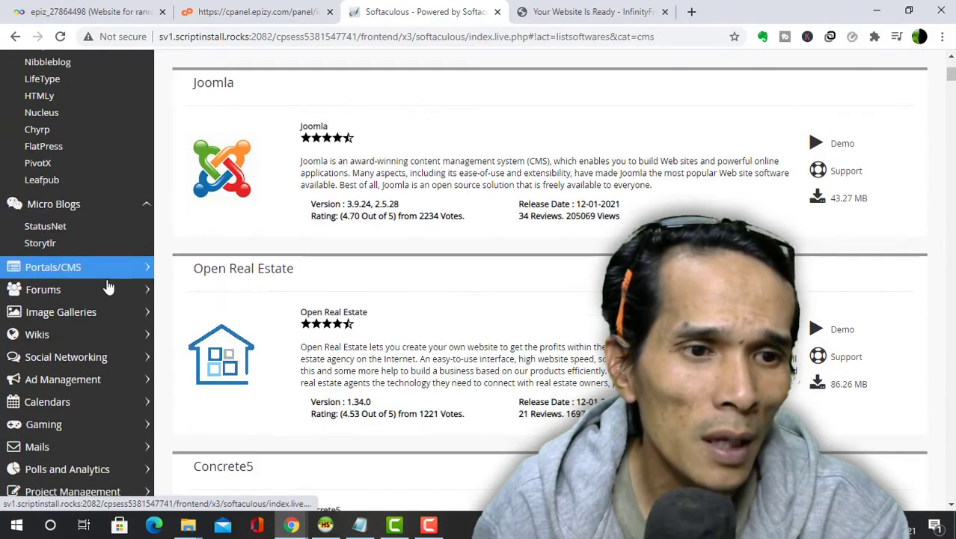
scroll(118, 279, "down", 1)
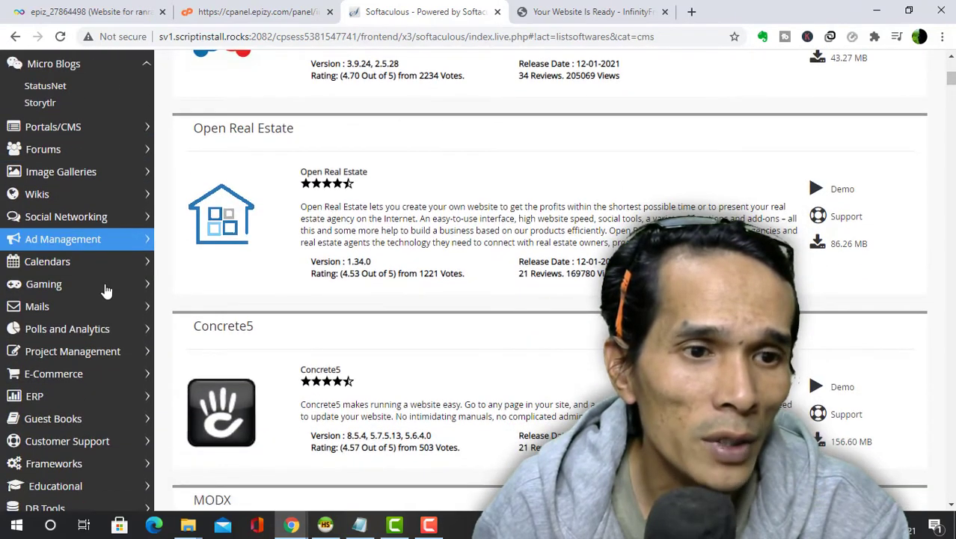
left_click(95, 373)
scroll(91, 369, "down", 3)
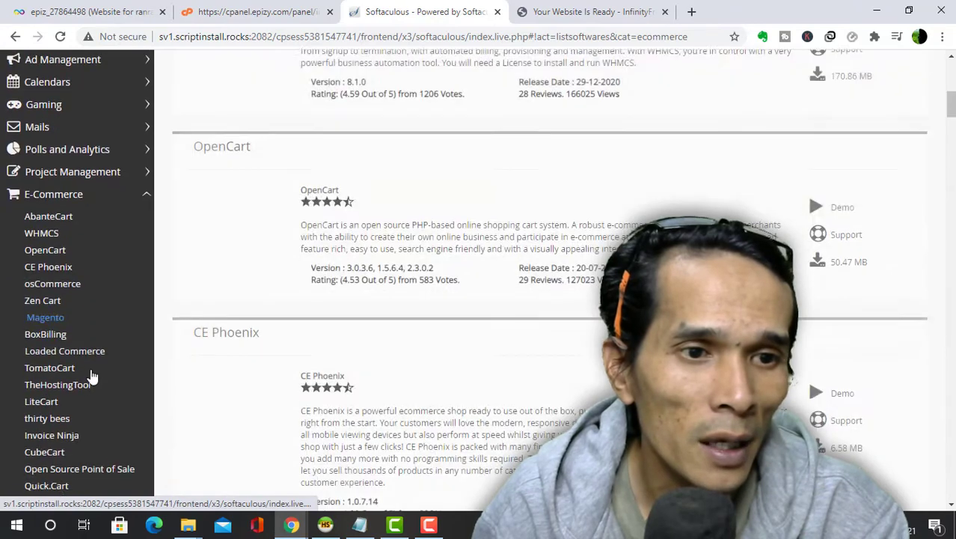
scroll(91, 374, "down", 1)
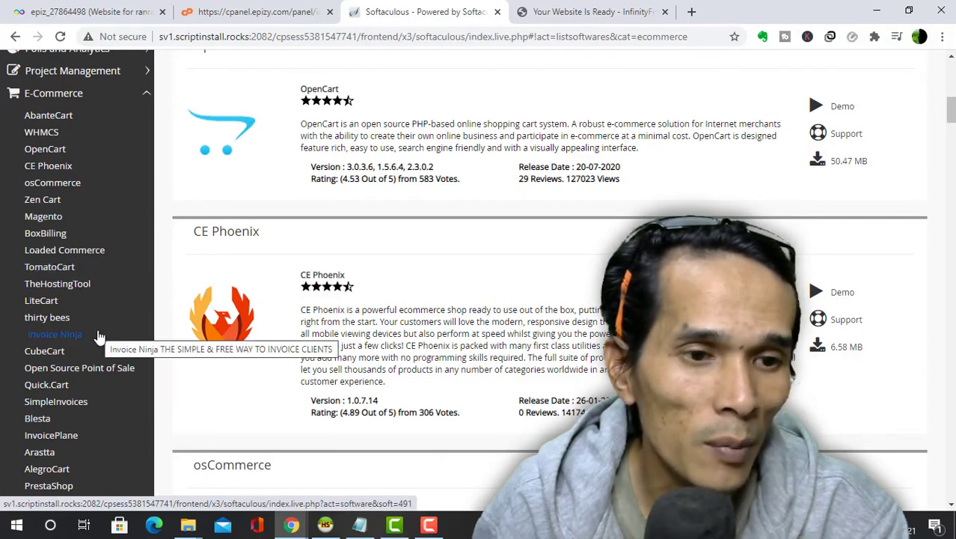
scroll(89, 330, "up", 2)
left_click(41, 235)
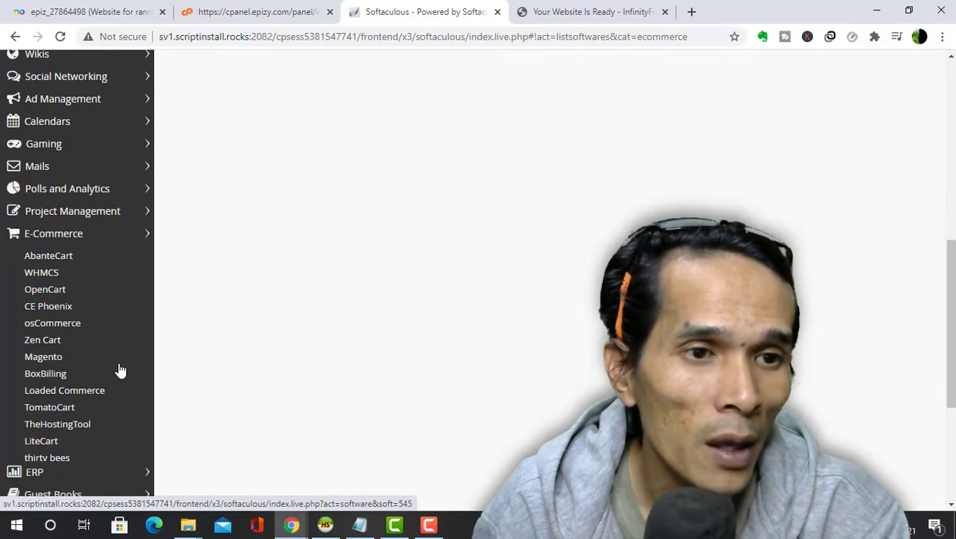
scroll(120, 423, "up", 5)
scroll(118, 426, "up", 2)
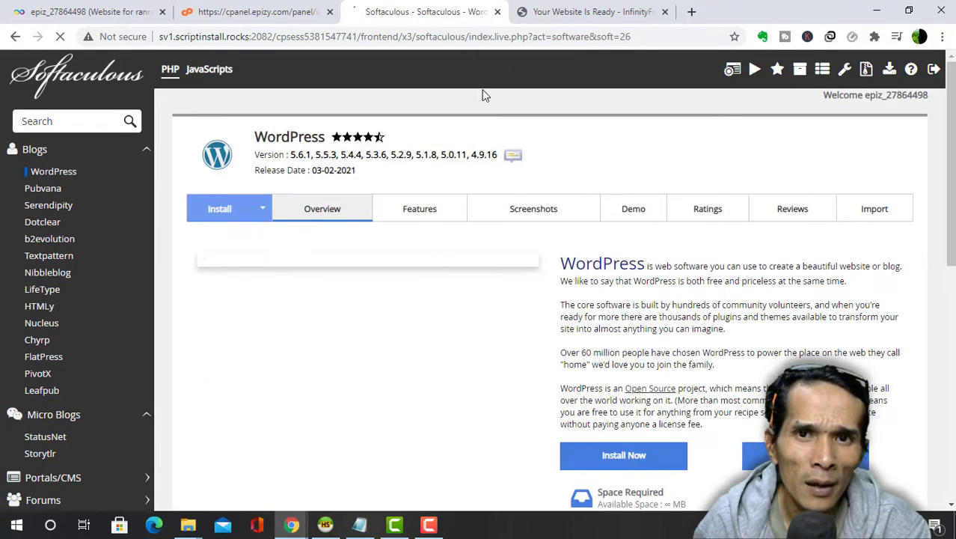
left_click(583, 12)
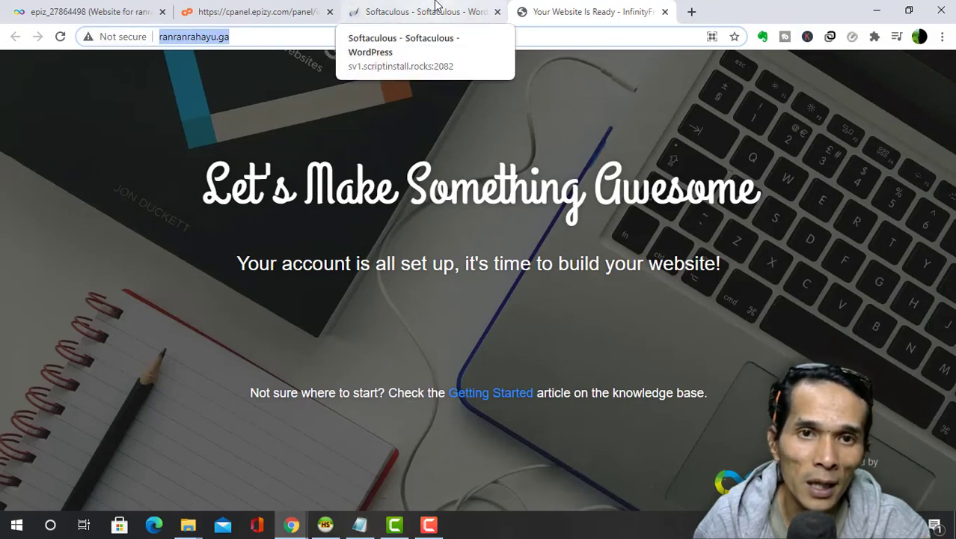
left_click(437, 9)
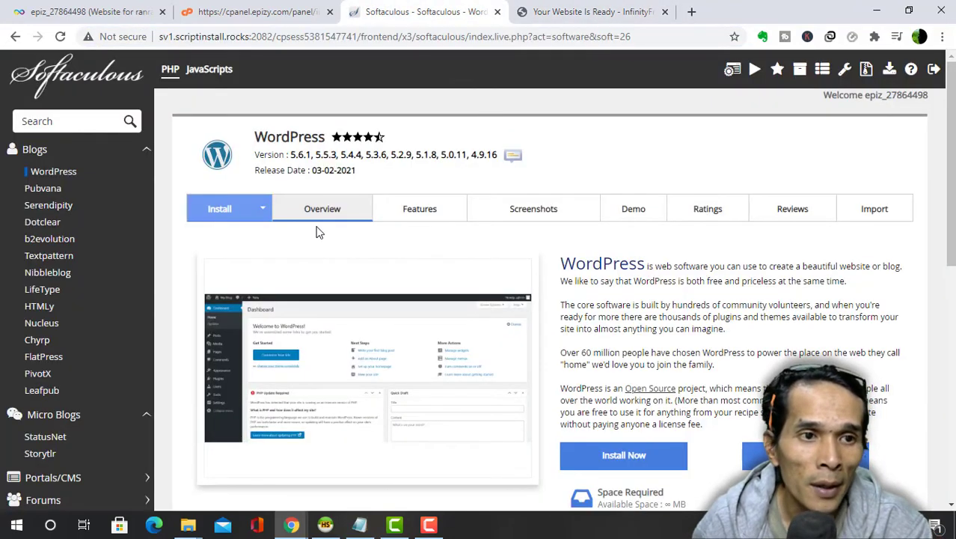
scroll(393, 256, "down", 1)
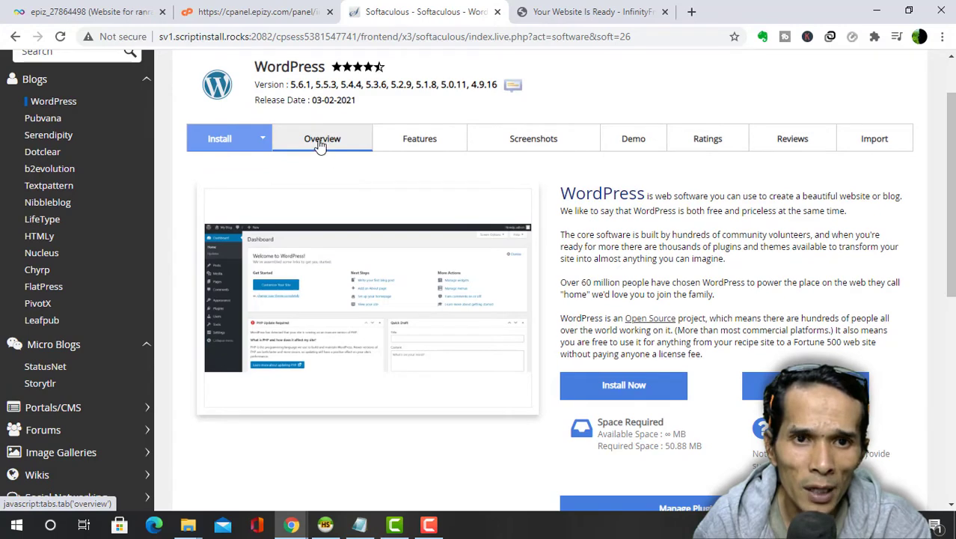
scroll(685, 299, "down", 1)
left_click_drag(648, 126, 839, 283)
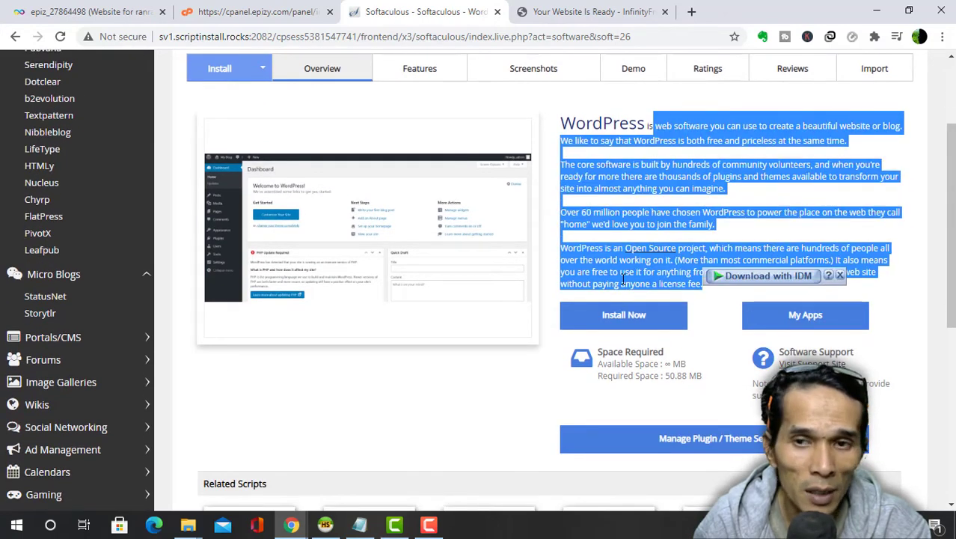
scroll(778, 259, "up", 2)
scroll(233, 446, "down", 7)
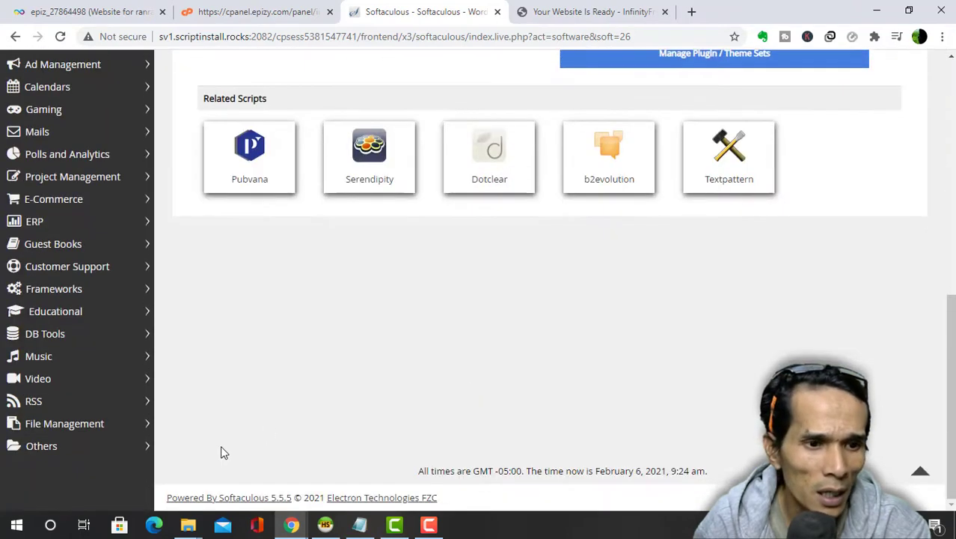
scroll(598, 432, "up", 6)
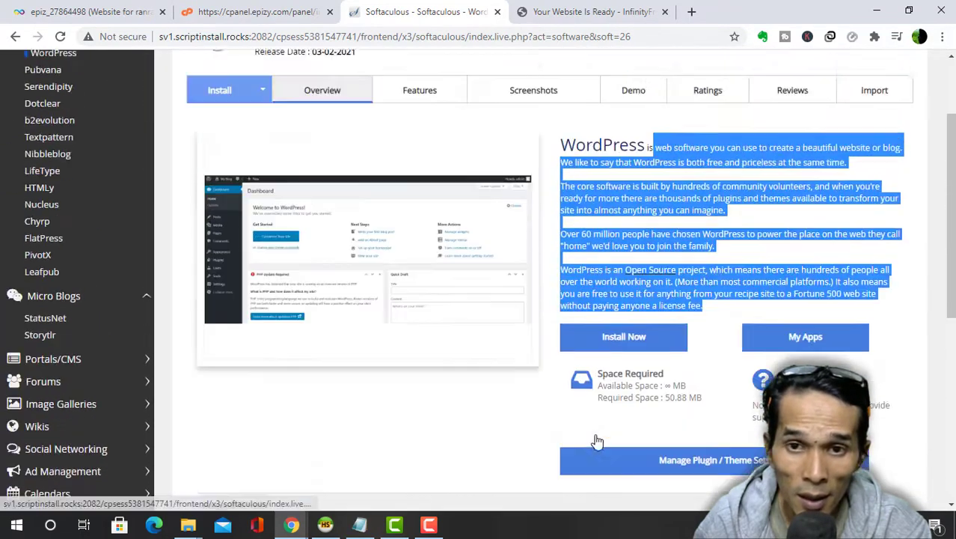
left_click(719, 257)
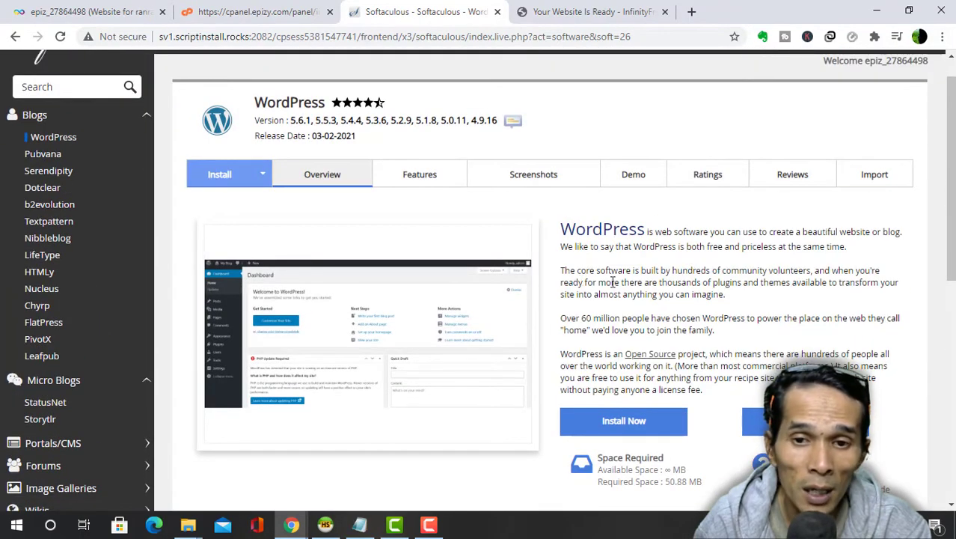
- Read the WordPress Features list, then view Screenshots and advance to the next image
left_click(437, 182)
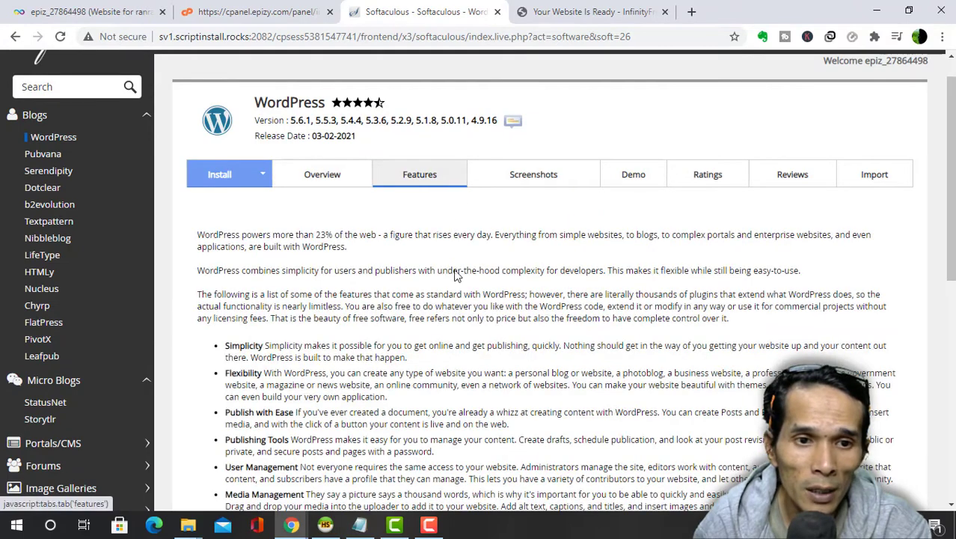
scroll(314, 342, "down", 2)
left_click_drag(224, 207, 358, 270)
left_click(339, 257)
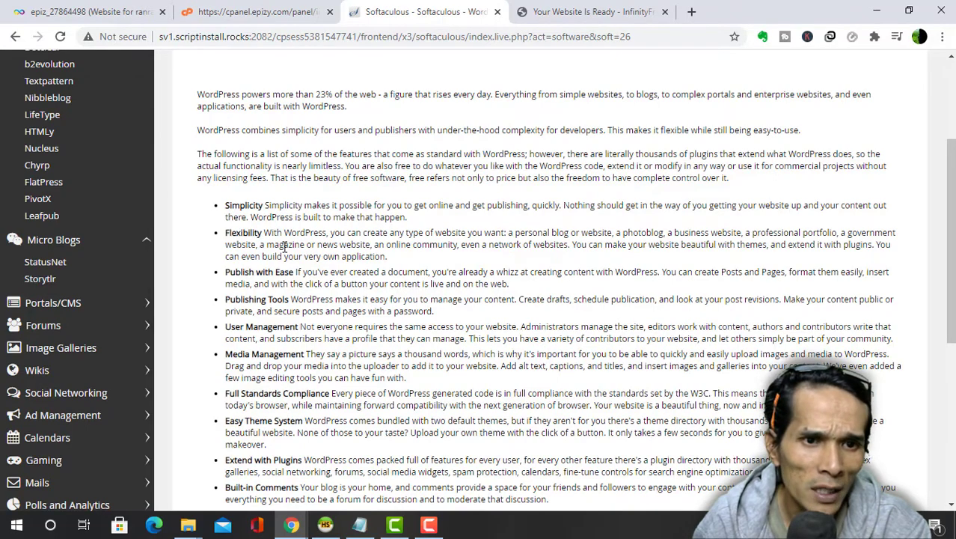
scroll(336, 302, "down", 3)
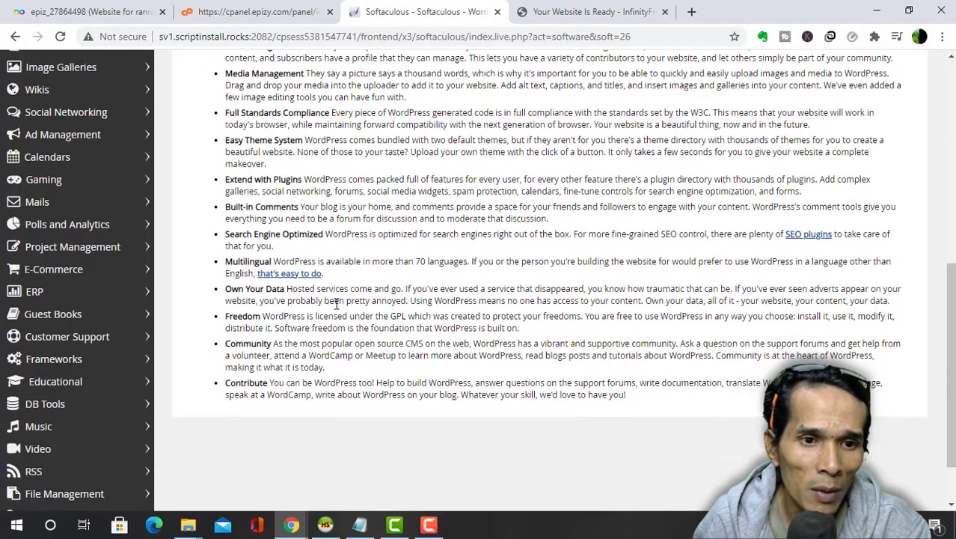
scroll(336, 303, "up", 6)
left_click(538, 214)
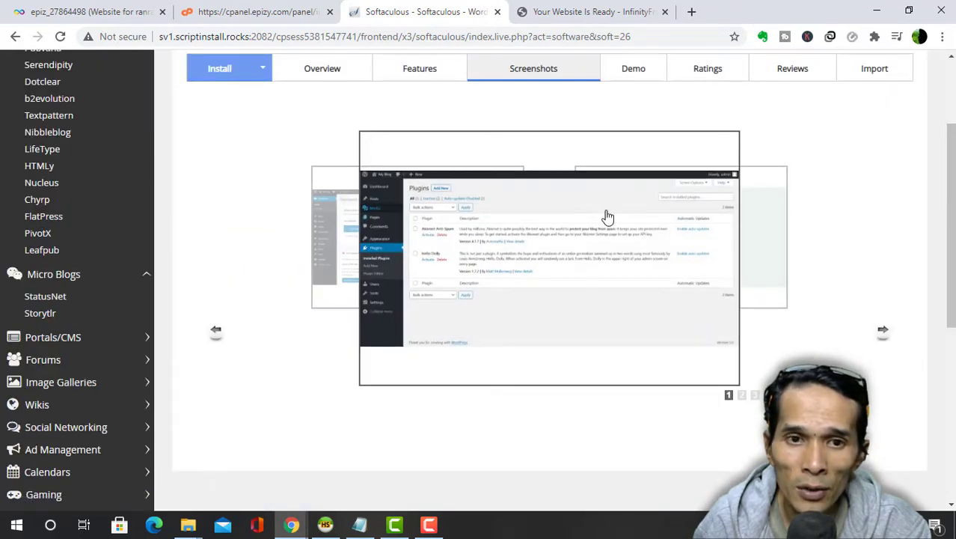
left_click(881, 330)
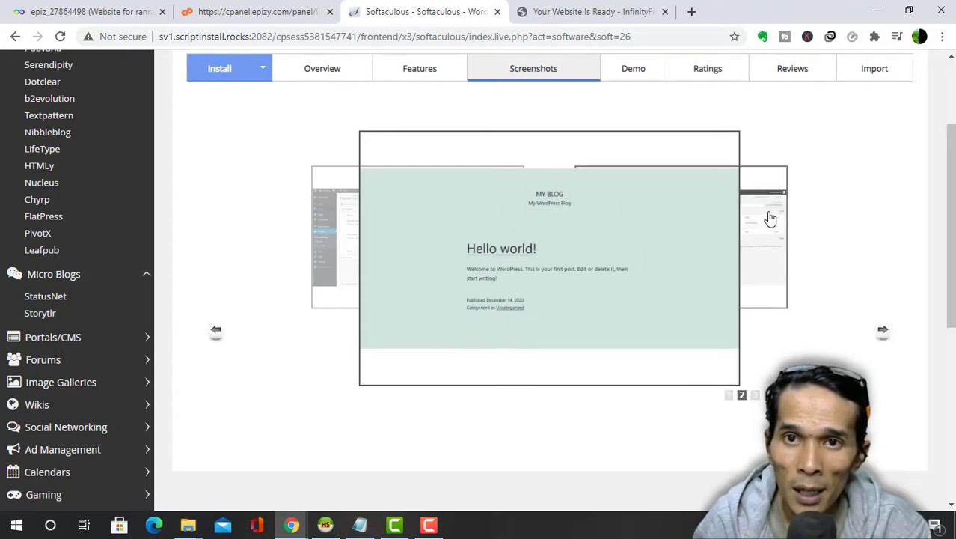
- Load rhansoft.com in a new browser tab
left_click(693, 13)
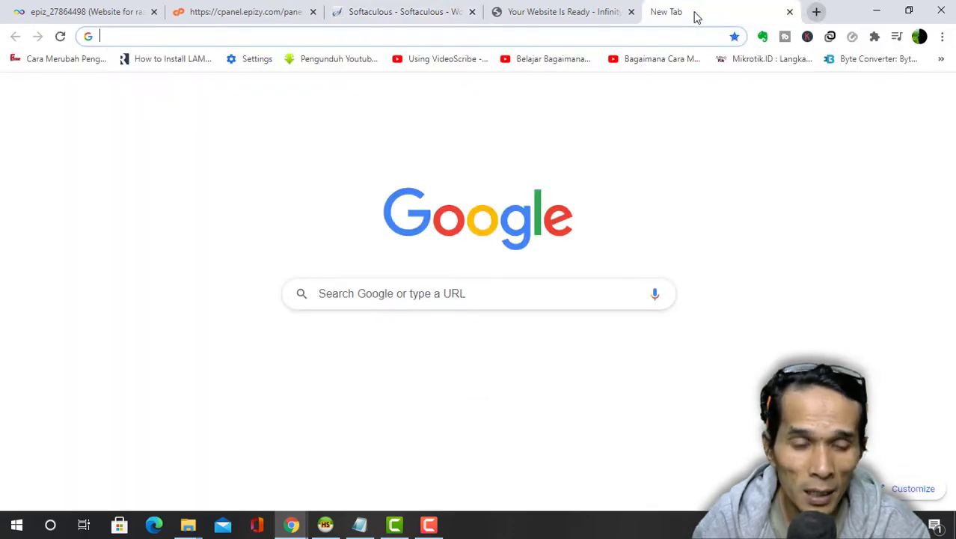
type("rhansoft")
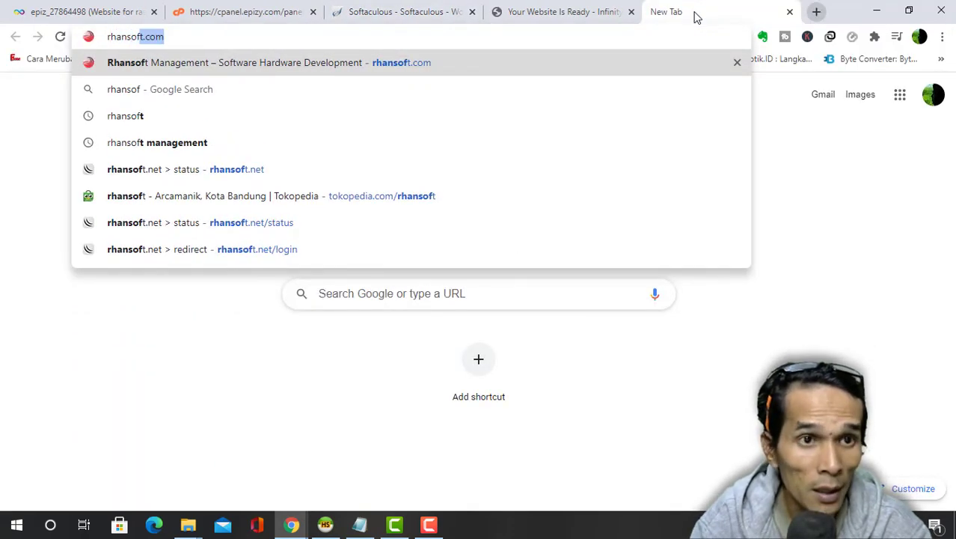
key("Return")
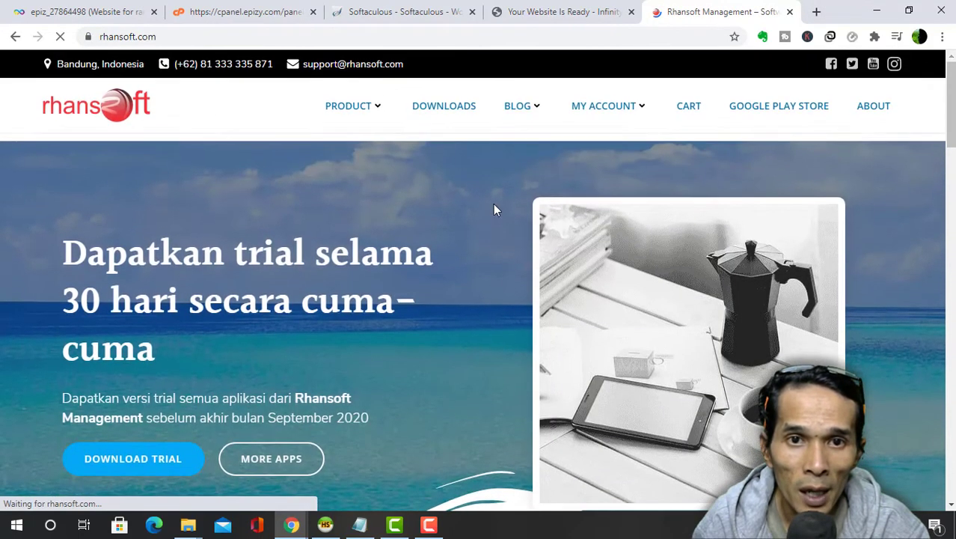
- Close the Messenger chat panel on the rhansoft.com homepage
mouse_move(529, 117)
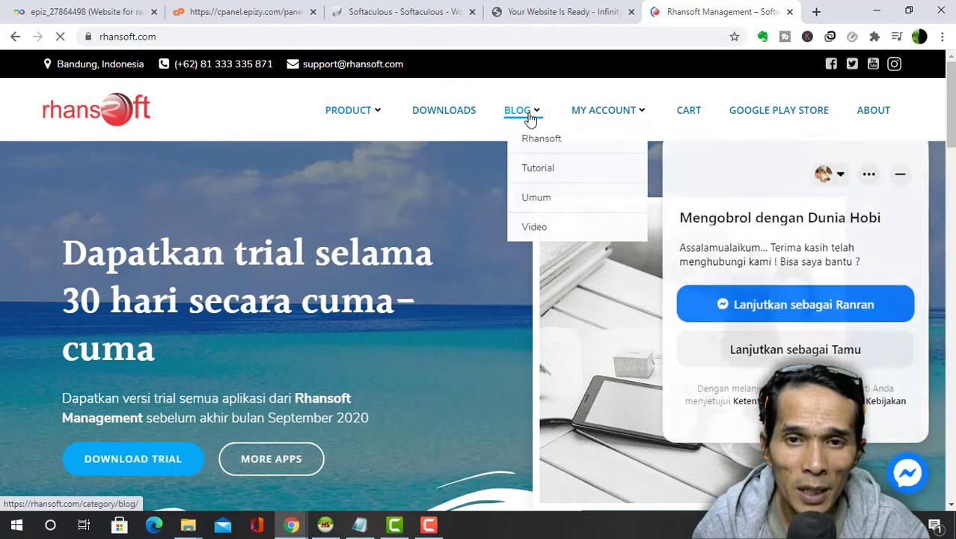
mouse_move(618, 118)
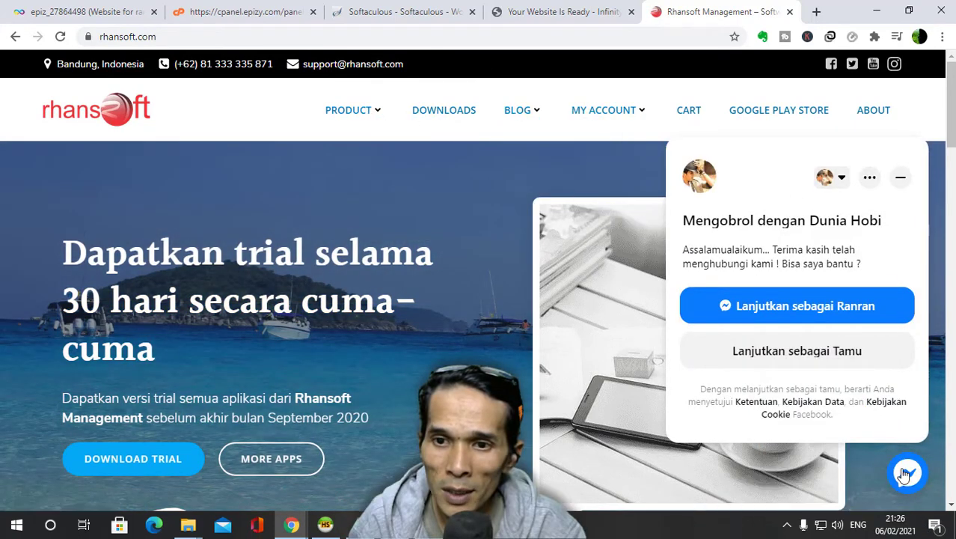
left_click(901, 183)
mouse_move(634, 115)
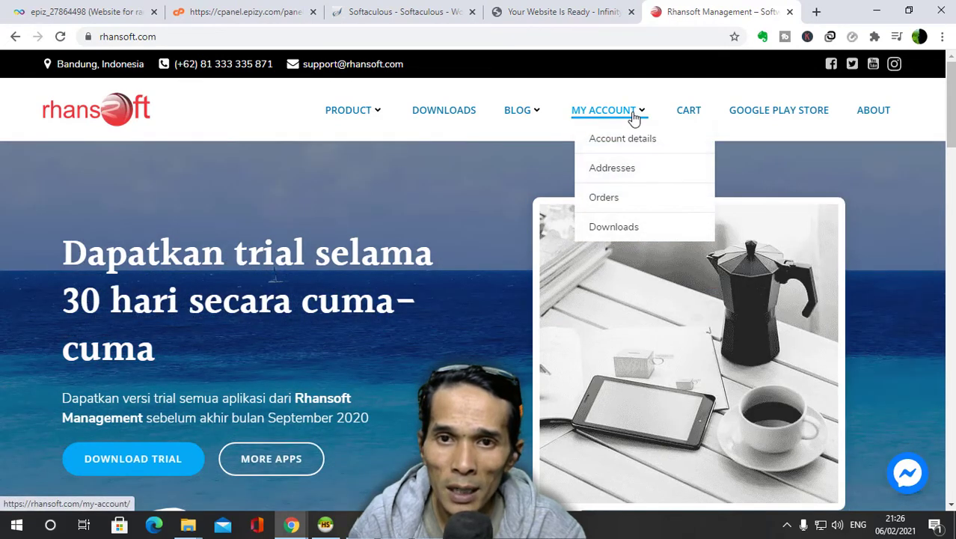
mouse_move(364, 145)
scroll(483, 291, "down", 2)
left_click_drag(951, 110, 931, 78)
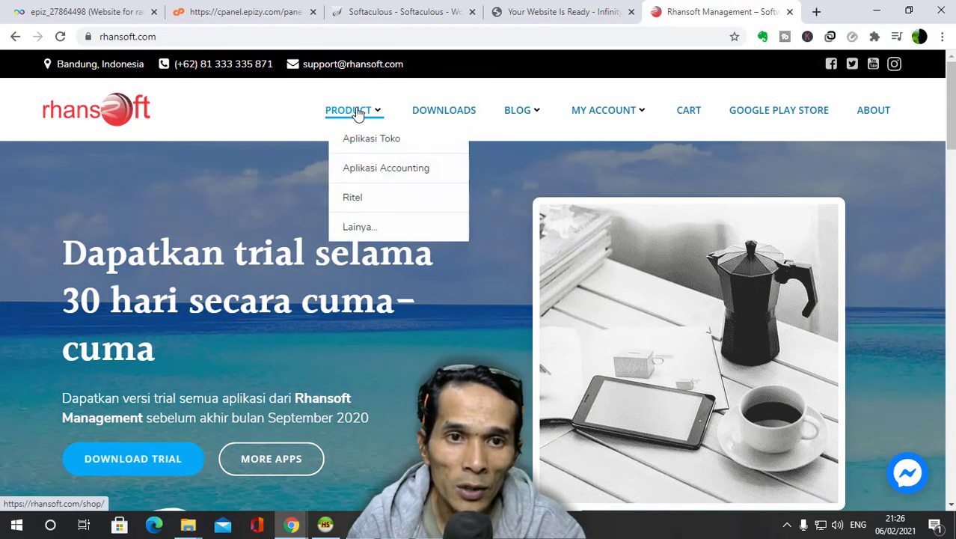
- Add Aplikasi Akuntansi (Accounting) to the cart from the PRODUCT page
left_click(358, 113)
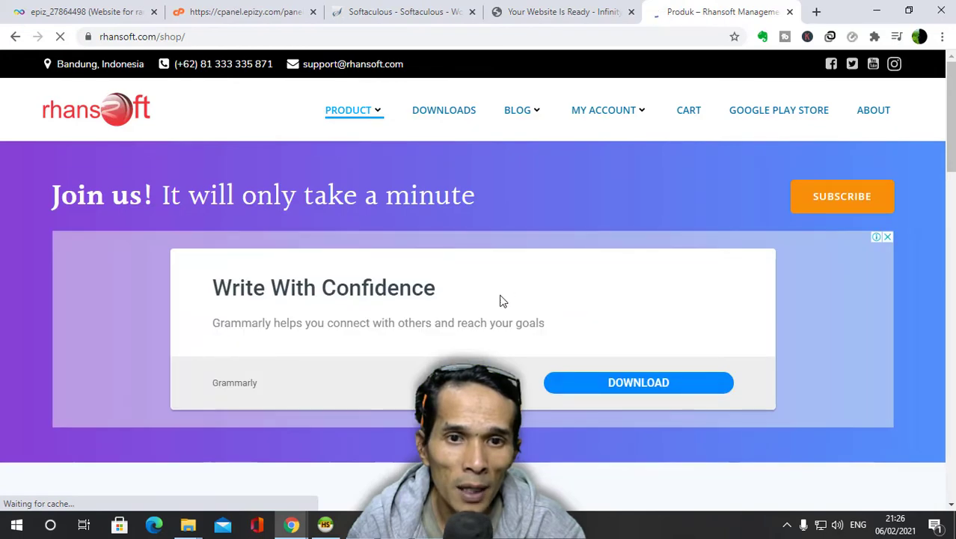
scroll(500, 299, "down", 5)
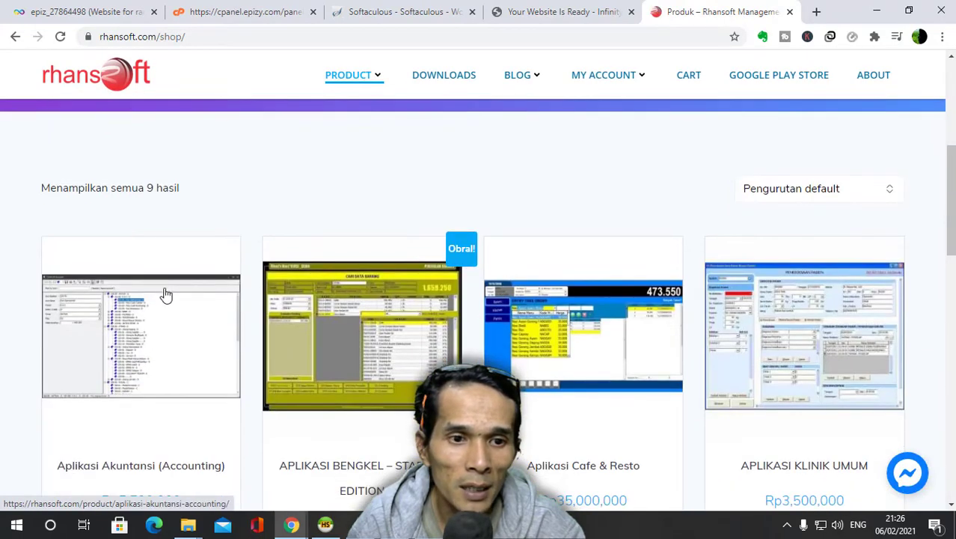
scroll(180, 288, "down", 2)
scroll(600, 278, "down", 4)
scroll(310, 220, "up", 1)
left_click(125, 195)
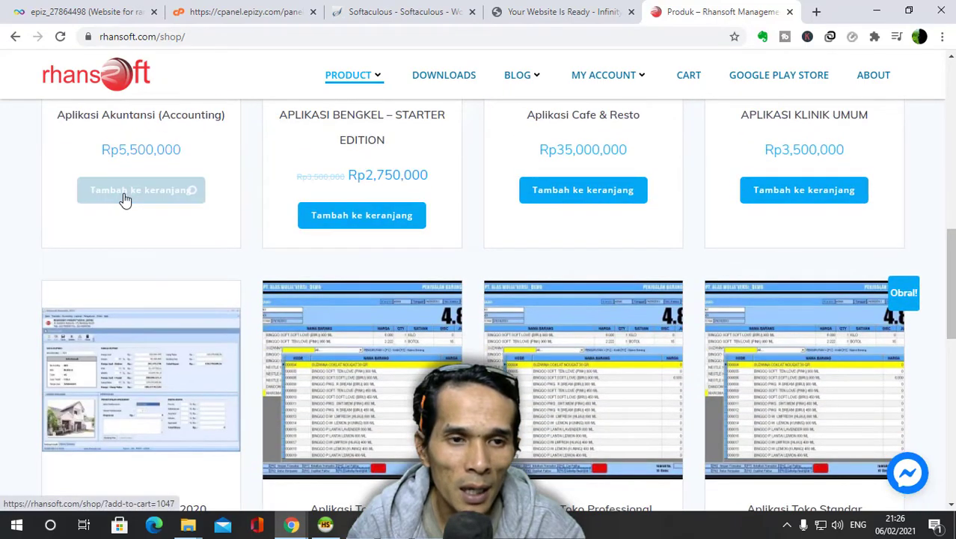
- View the cart and proceed to checkout, reviewing the Rp5,500,000 order
scroll(137, 398, "up", 2)
left_click(137, 396)
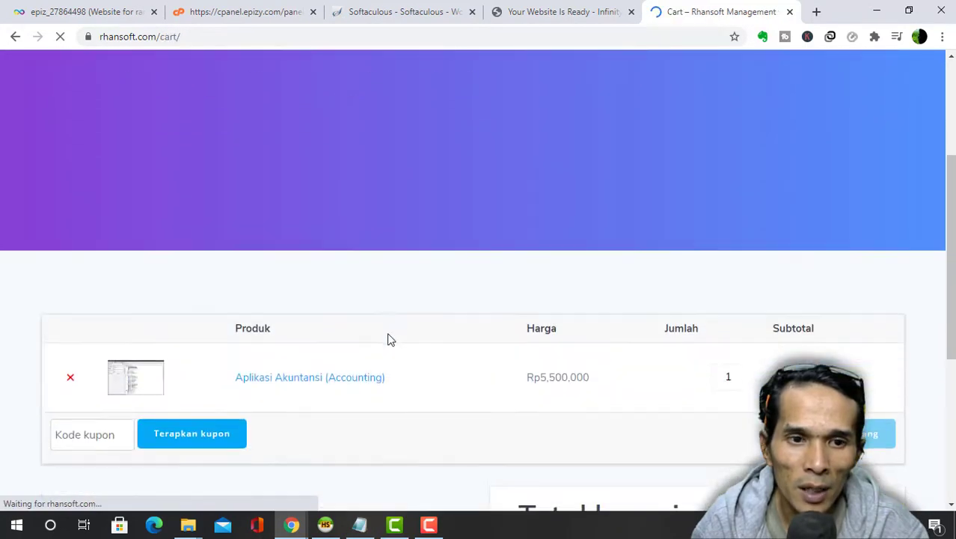
scroll(673, 337, "down", 2)
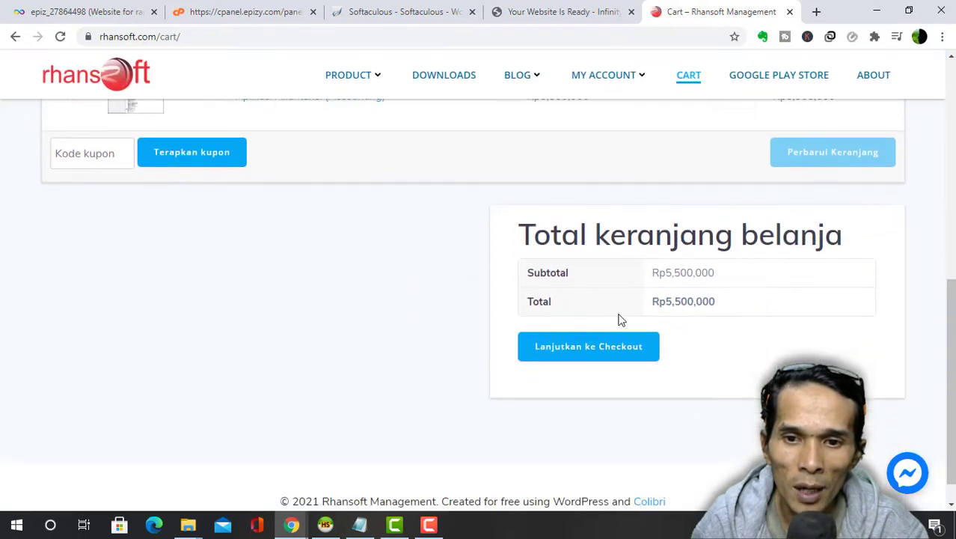
left_click(601, 353)
scroll(294, 272, "down", 3)
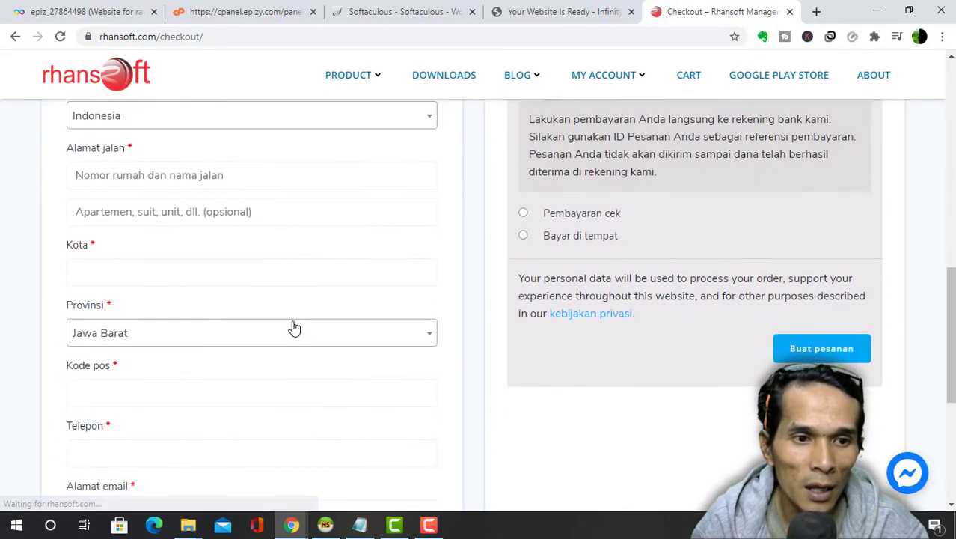
scroll(325, 355, "down", 4)
scroll(326, 353, "up", 8)
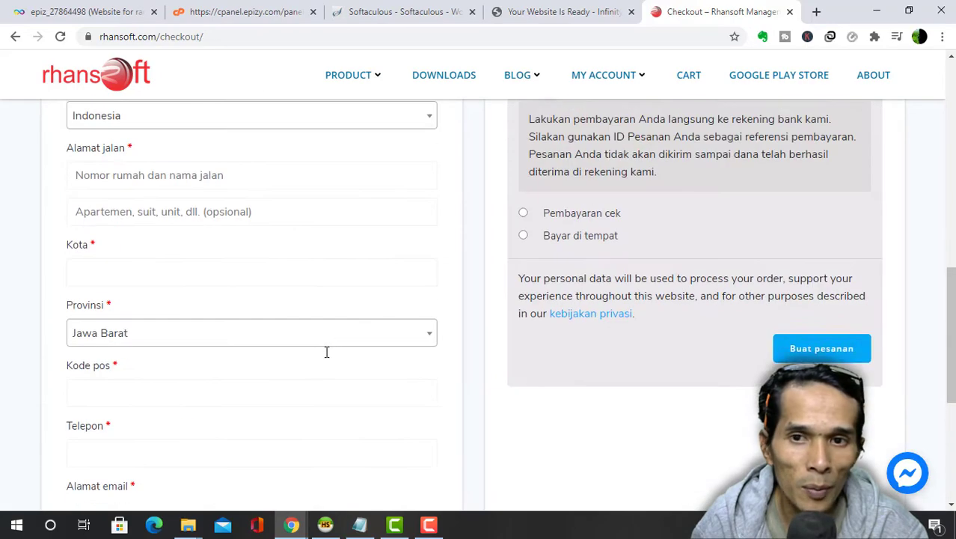
scroll(529, 273, "down", 2)
scroll(661, 307, "down", 3)
scroll(662, 309, "up", 8)
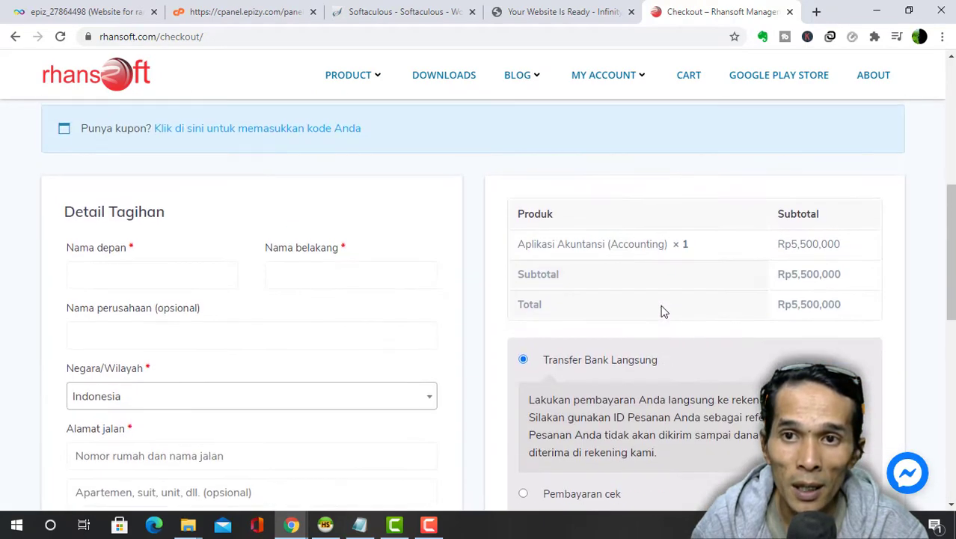
scroll(661, 310, "down", 3)
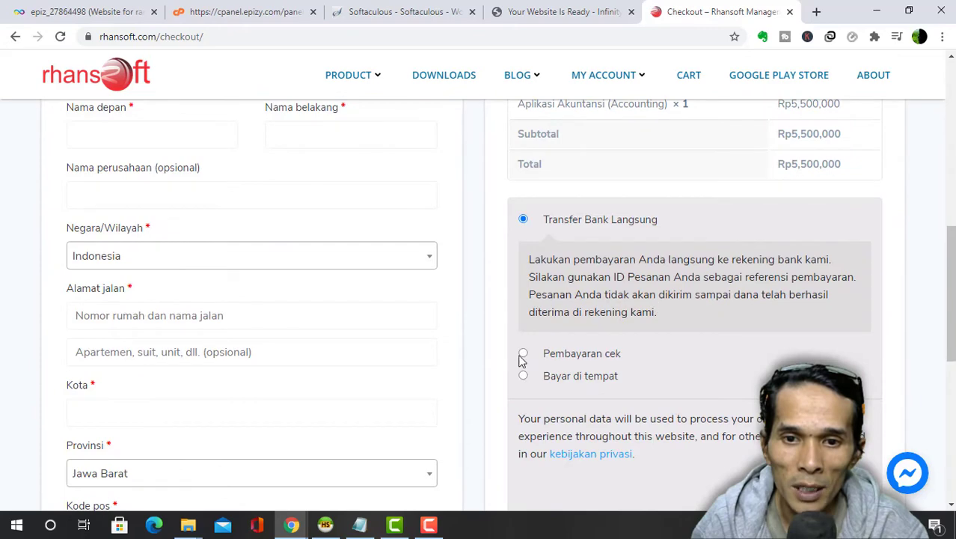
scroll(643, 344, "up", 10)
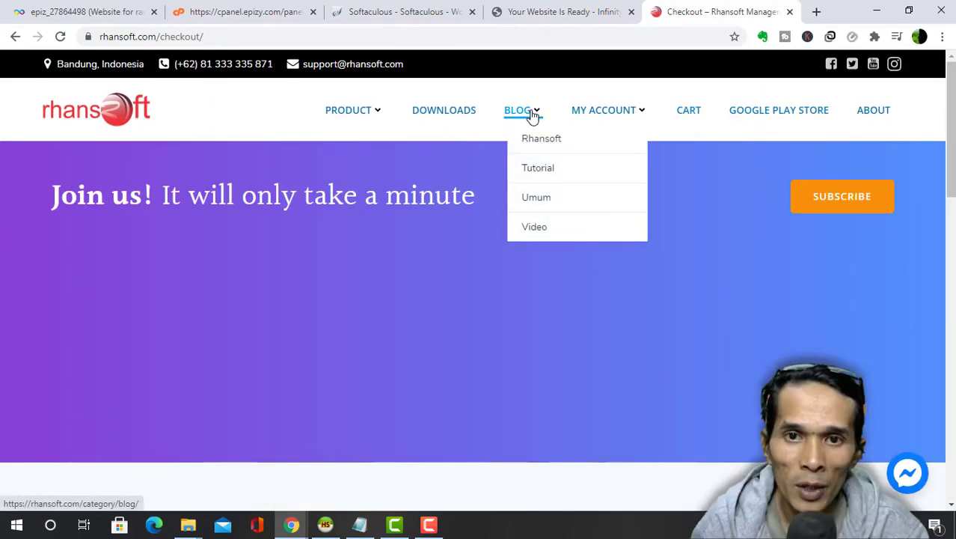
- Open the 'Cara Install Mysql Versi 5' post from the rhansoft.com BLOG page
left_click(531, 117)
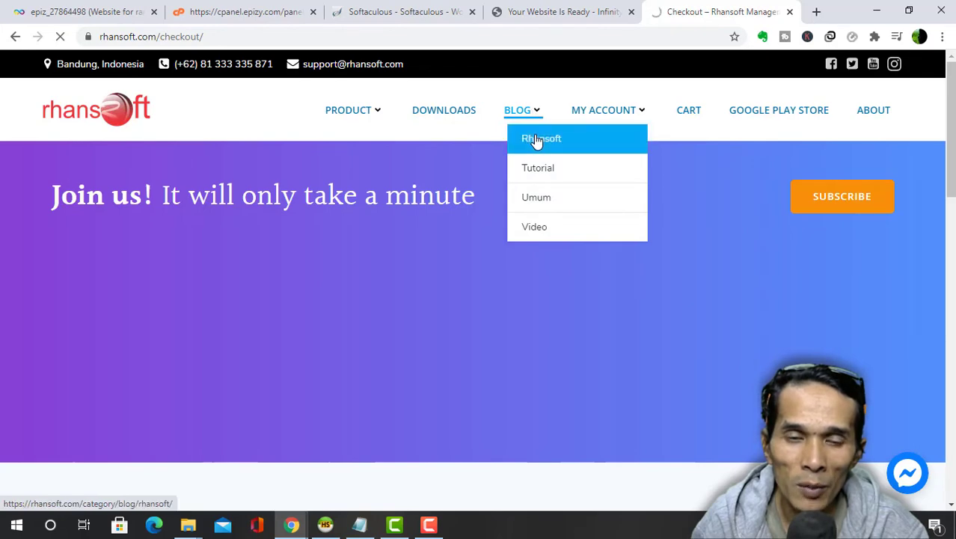
scroll(532, 254, "down", 4)
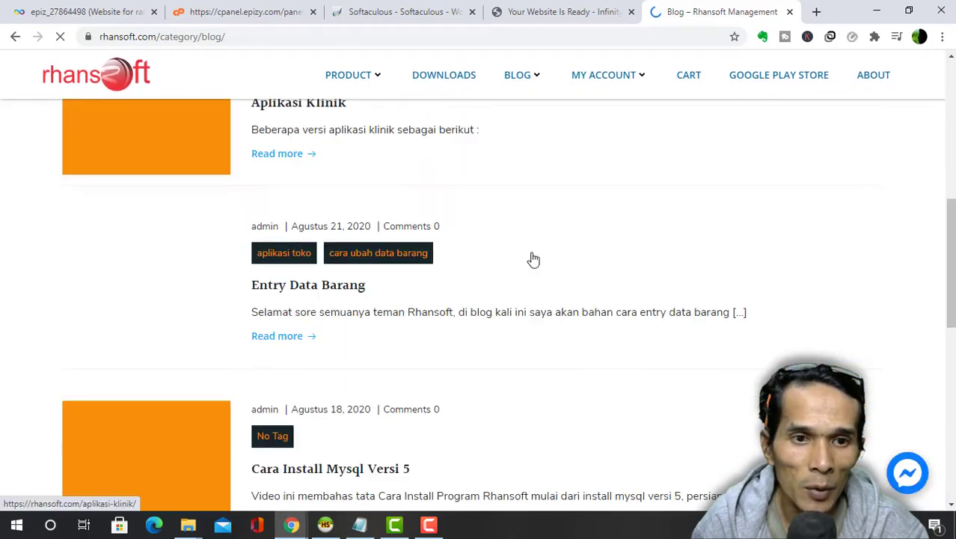
scroll(533, 259, "down", 4)
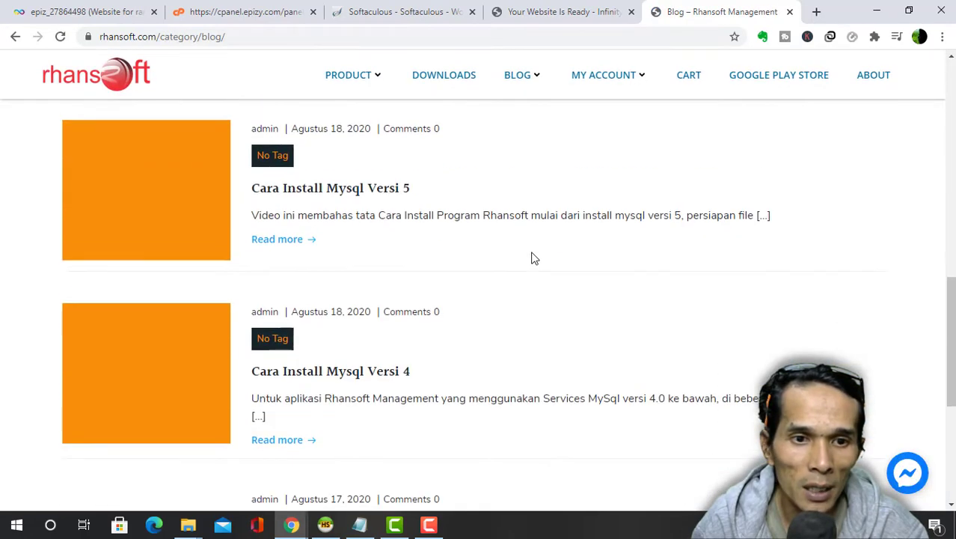
left_click(380, 188)
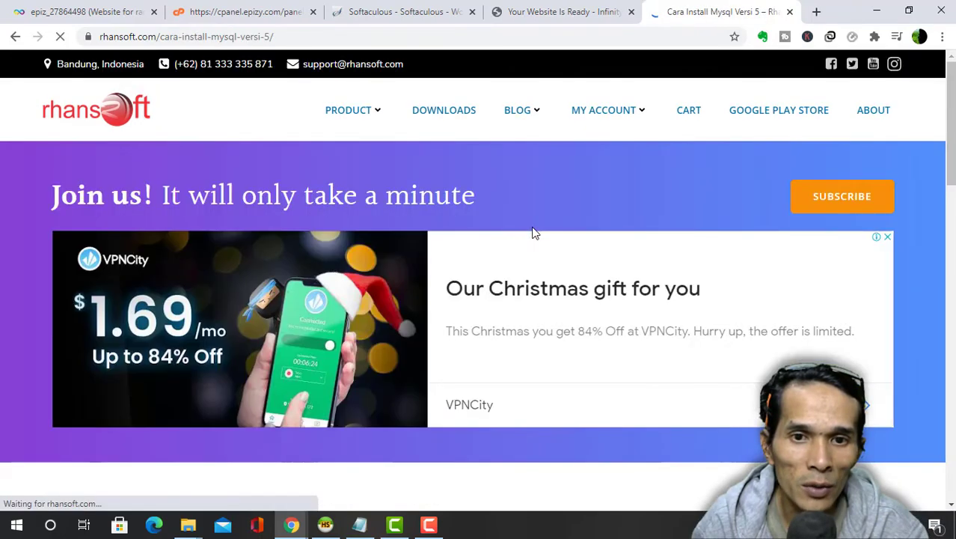
- Skim through the post, then start a fresh blank browser tab
scroll(535, 233, "down", 5)
scroll(535, 233, "up", 4)
scroll(533, 233, "up", 2)
mouse_move(619, 119)
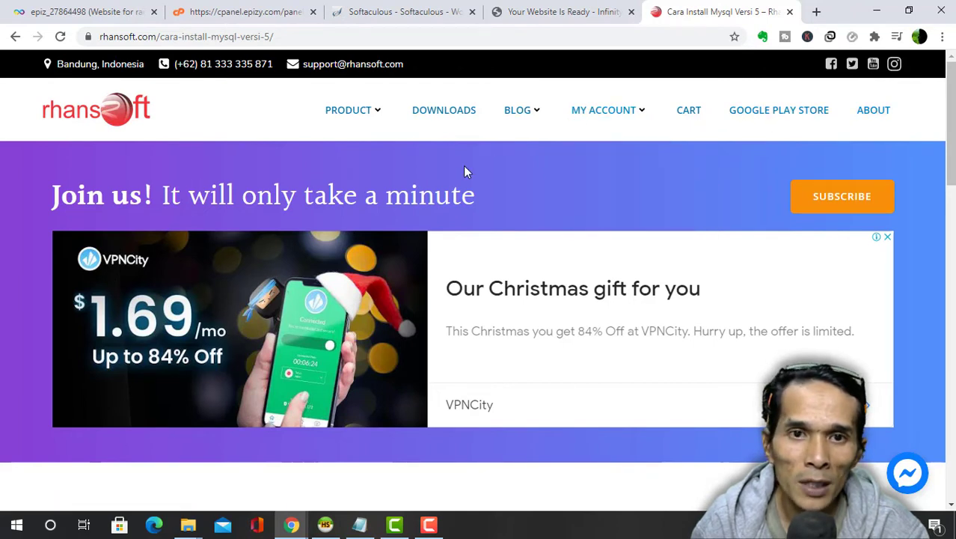
mouse_move(593, 188)
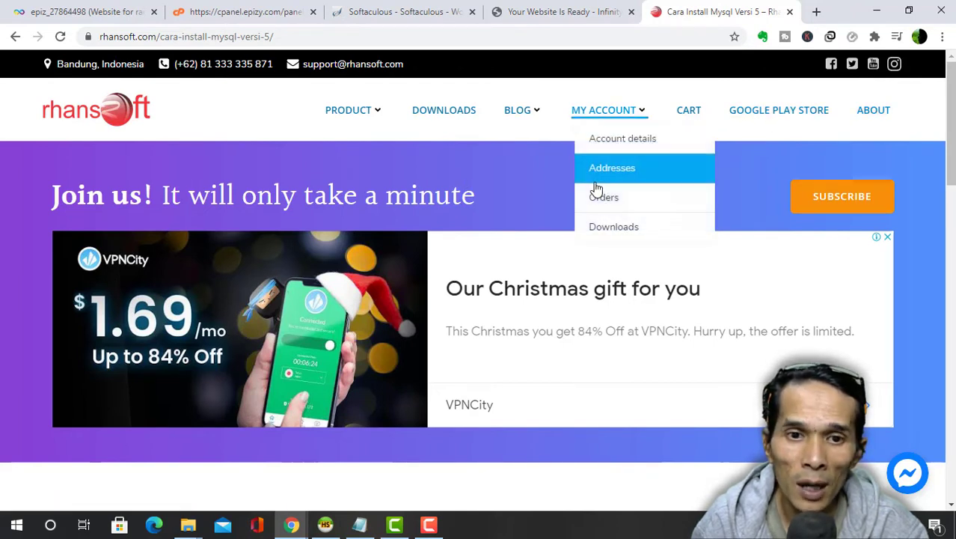
scroll(595, 189, "down", 2)
scroll(595, 190, "up", 2)
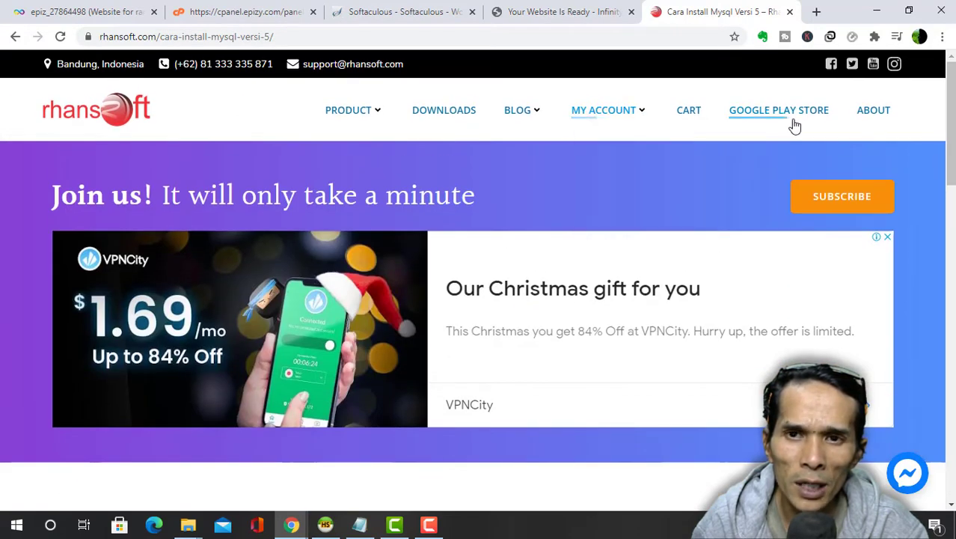
left_click(817, 12)
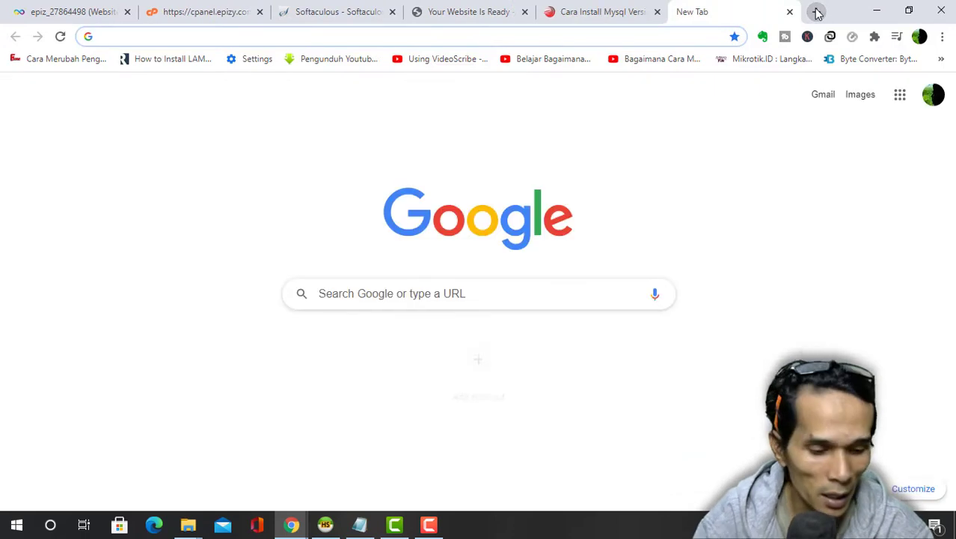
- Load answedding.com and scroll through the ANS Wedding Services home page
type("ans")
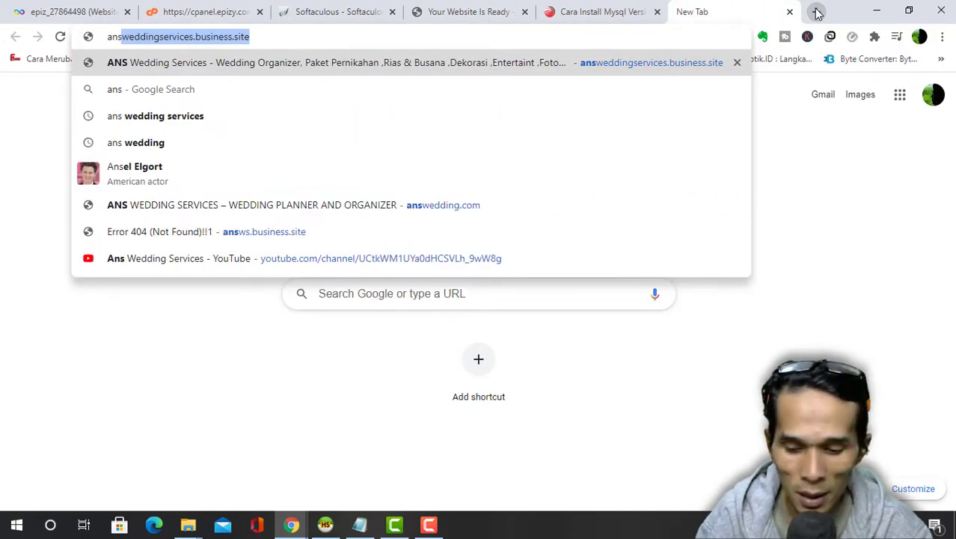
key("Right")
key("BackSpace")
key("BackSpace")
key("BackSpace")
key("BackSpace")
key("BackSpace")
key("BackSpace")
key("BackSpace")
key("BackSpace")
key("BackSpace")
key("BackSpace")
key("BackSpace")
key("BackSpace")
key("BackSpace")
key("BackSpace")
key("BackSpace")
key("BackSpace")
key("BackSpace")
key("BackSpace")
key("BackSpace")
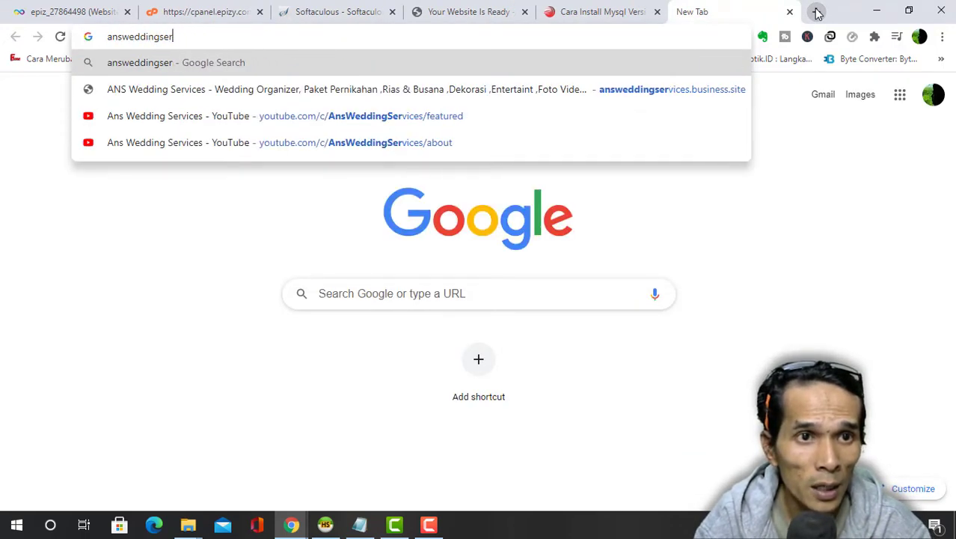
key("BackSpace")
key("BackSpace")
key("BackSpace")
type(".com")
key("Return")
scroll(513, 180, "down", 10)
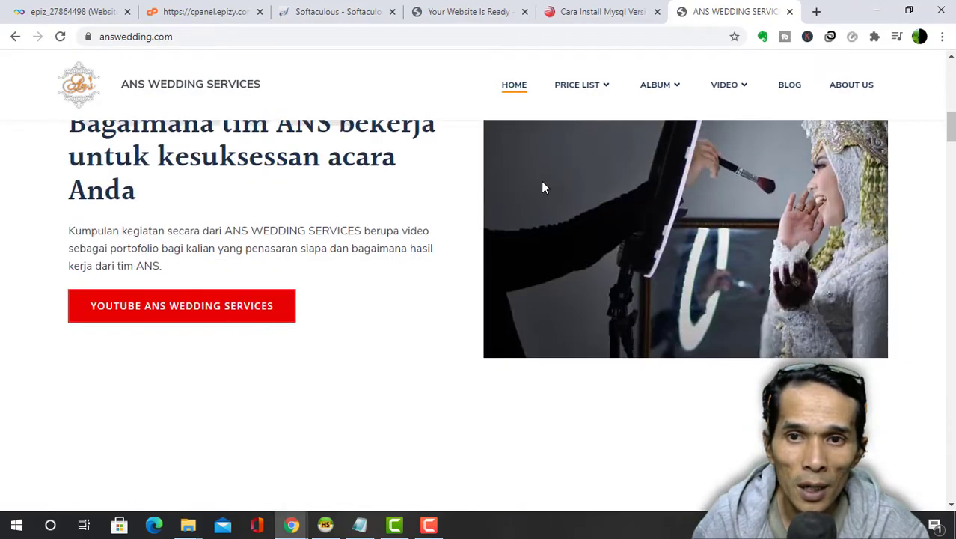
left_click_drag(953, 136, 951, 160)
scroll(278, 226, "down", 2)
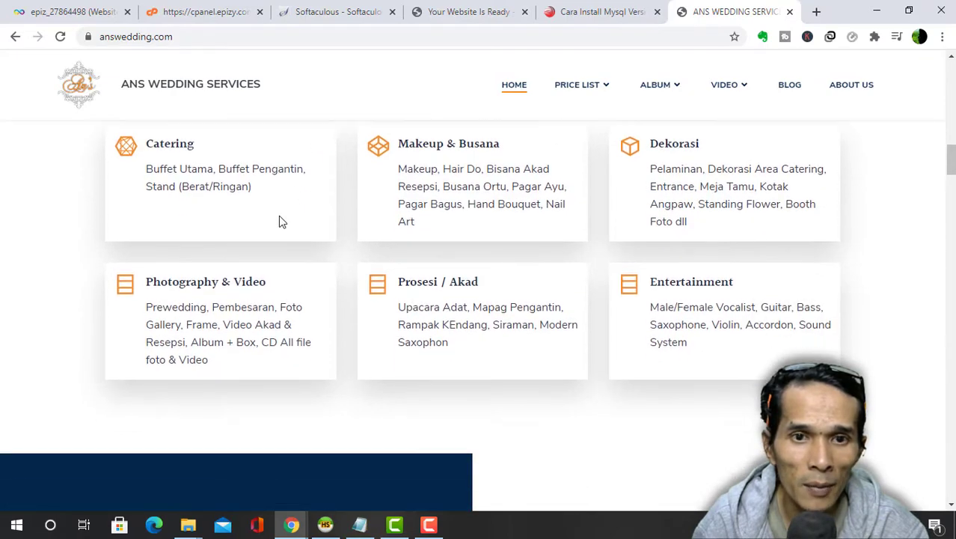
scroll(756, 230, "down", 8)
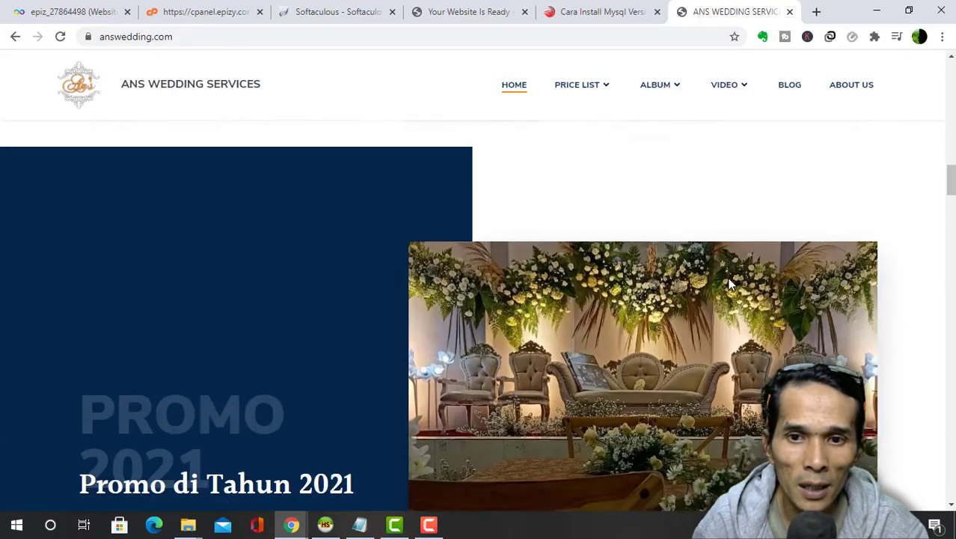
scroll(718, 281, "up", 2)
scroll(716, 283, "down", 17)
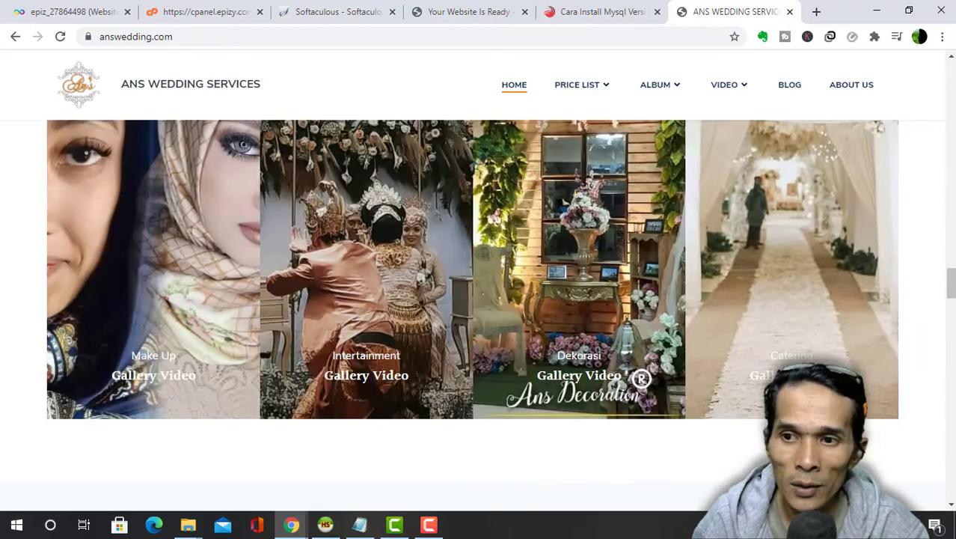
left_click_drag(952, 288, 951, 69)
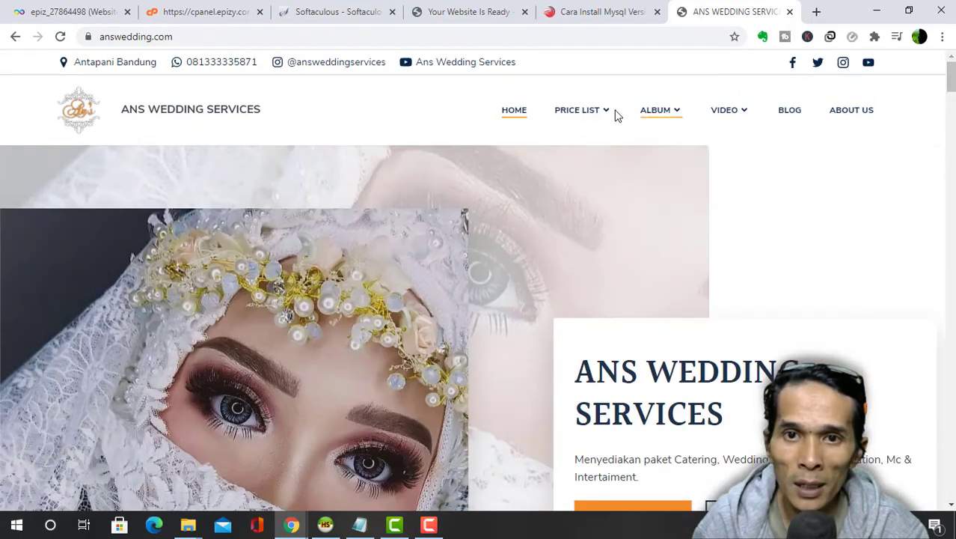
- Open the Album Makeup page from the ALBUM menu and browse it
mouse_move(663, 114)
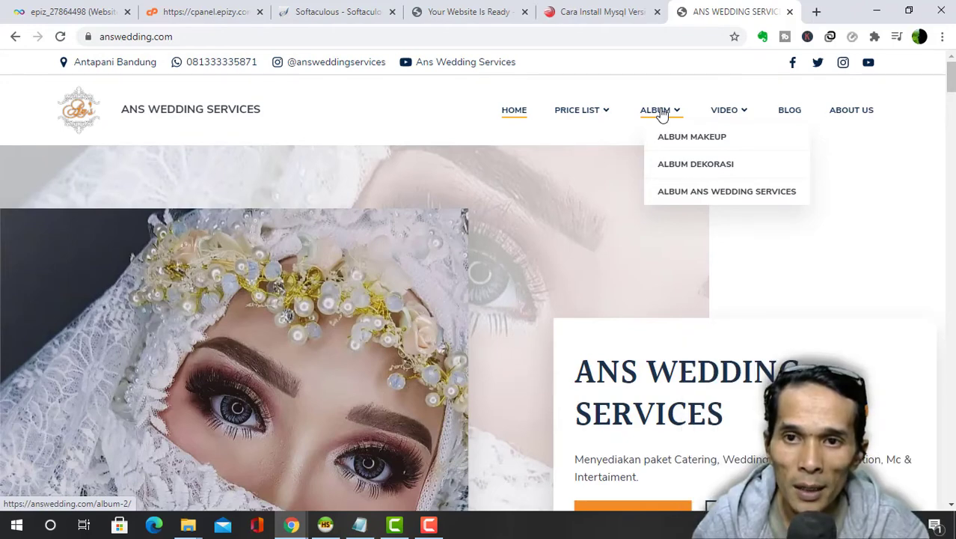
left_click(675, 139)
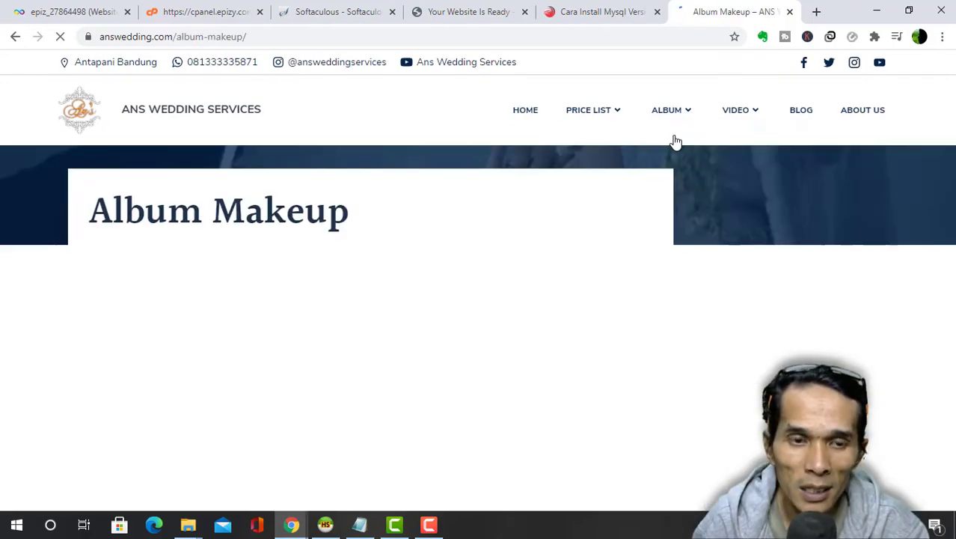
scroll(585, 208, "down", 3)
scroll(356, 234, "up", 3)
scroll(127, 444, "down", 1)
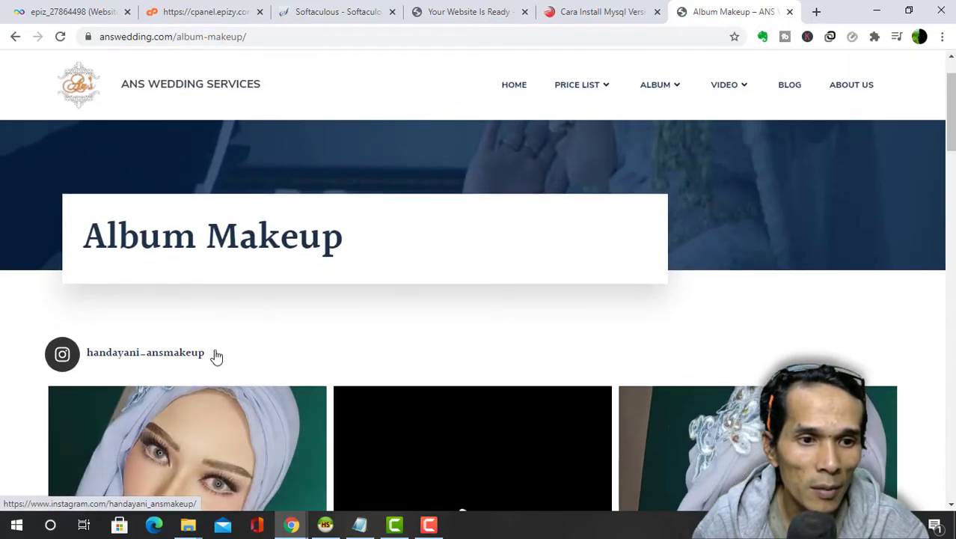
scroll(267, 383, "down", 3)
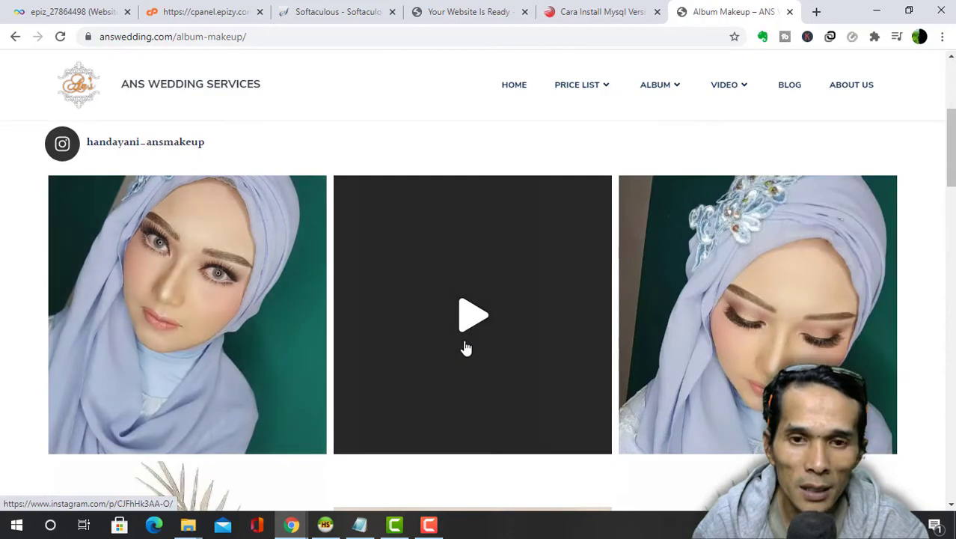
scroll(465, 348, "down", 10)
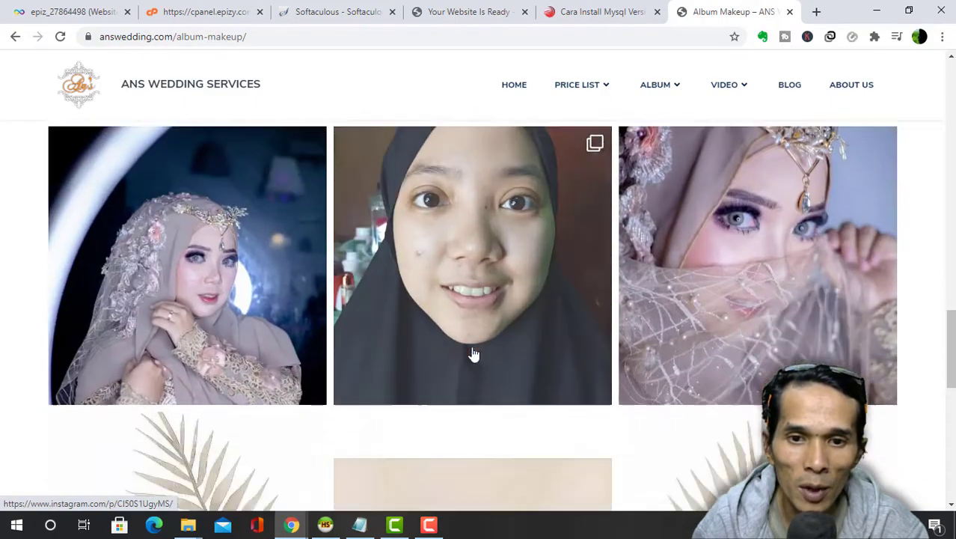
scroll(473, 354, "up", 8)
- View the VIDEO > Dekorasi gallery, then go back to the rhansoft article tab
mouse_move(744, 88)
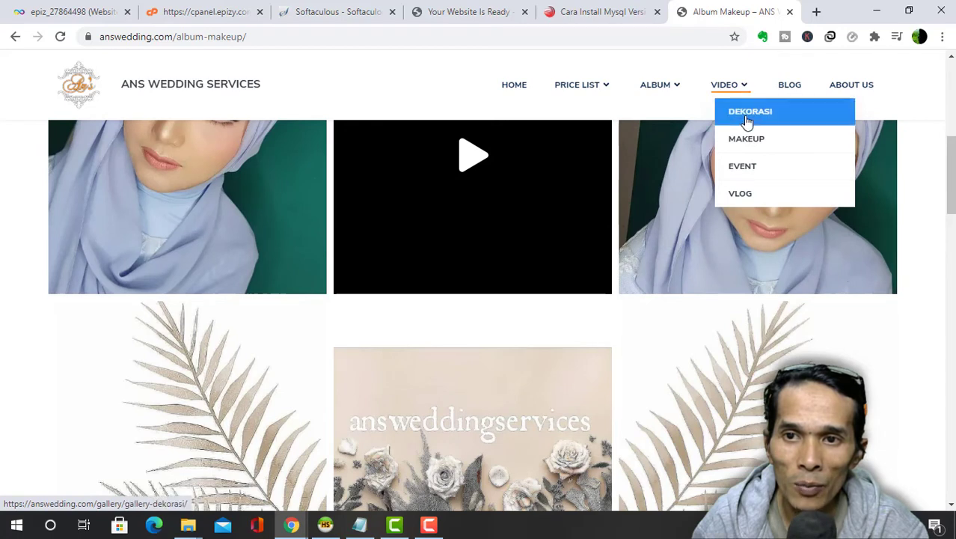
left_click(748, 114)
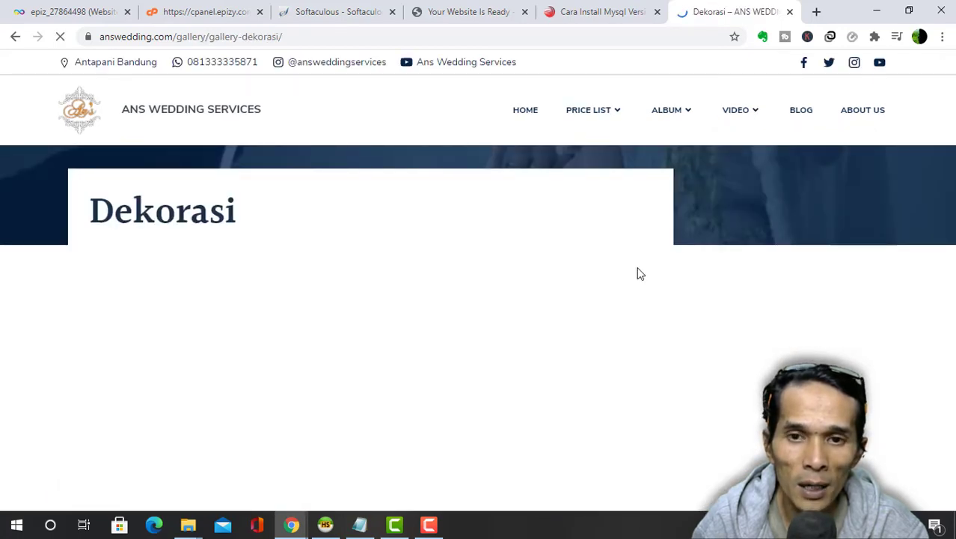
scroll(606, 291, "down", 8)
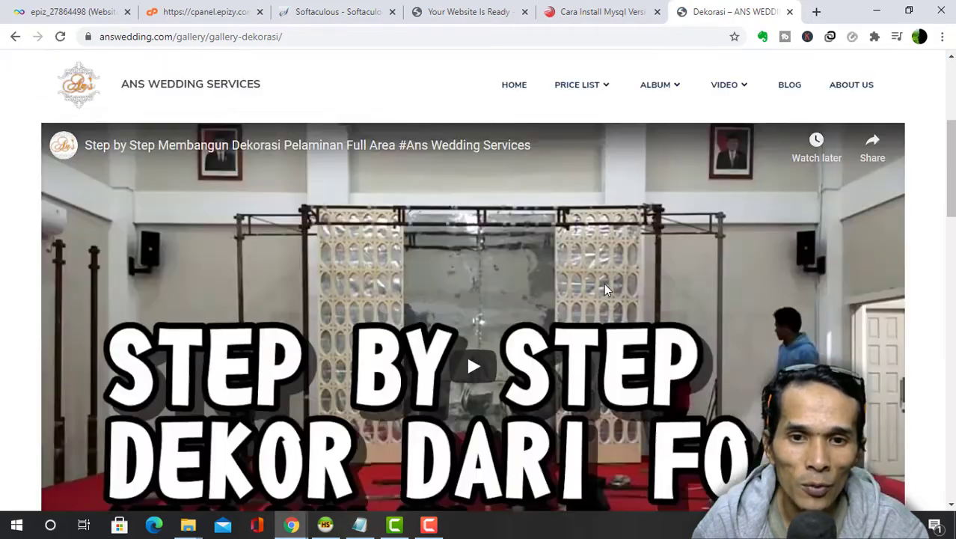
scroll(606, 291, "down", 10)
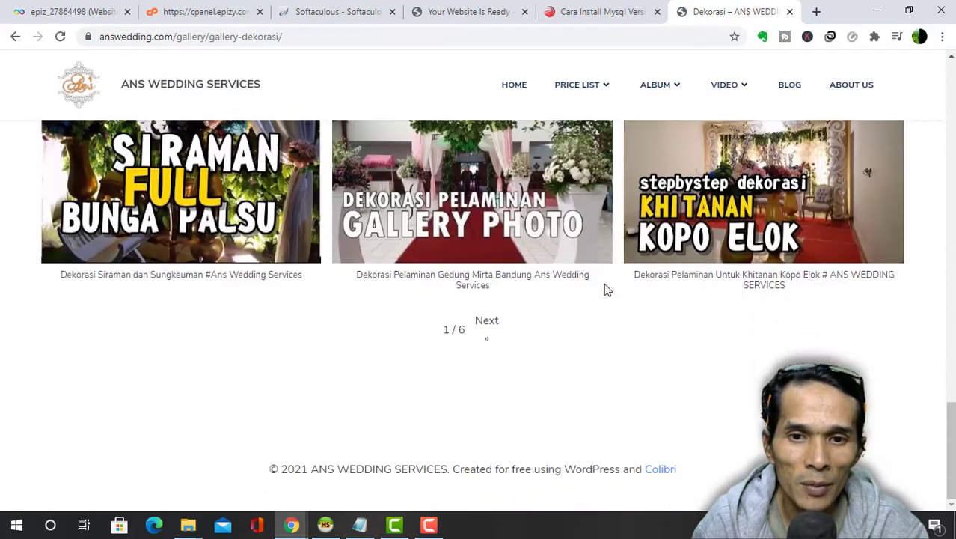
scroll(605, 284, "up", 15)
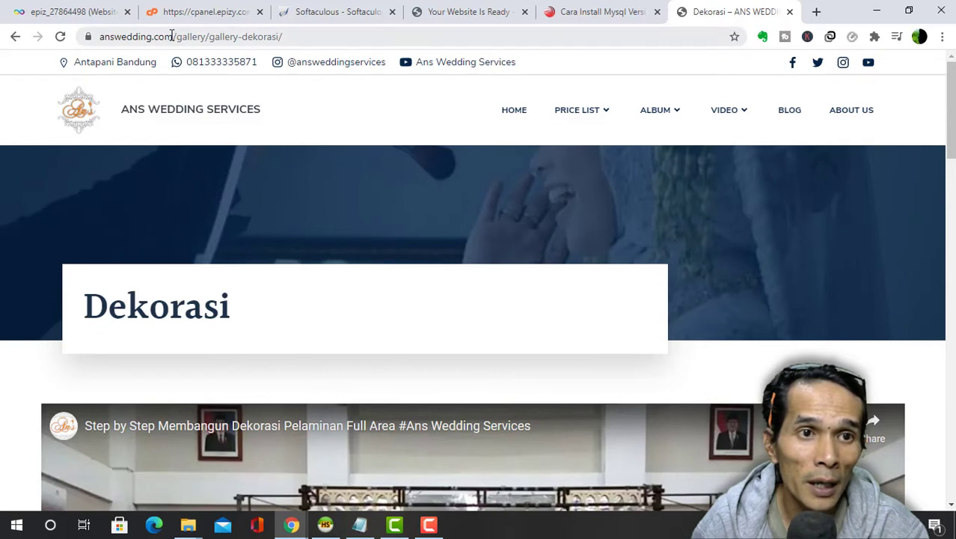
left_click_drag(172, 36, 77, 38)
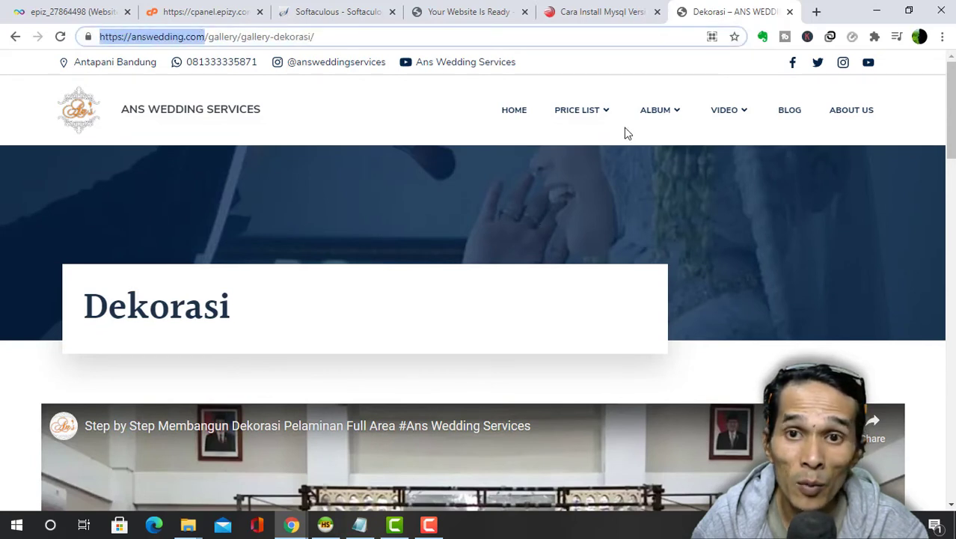
mouse_move(606, 118)
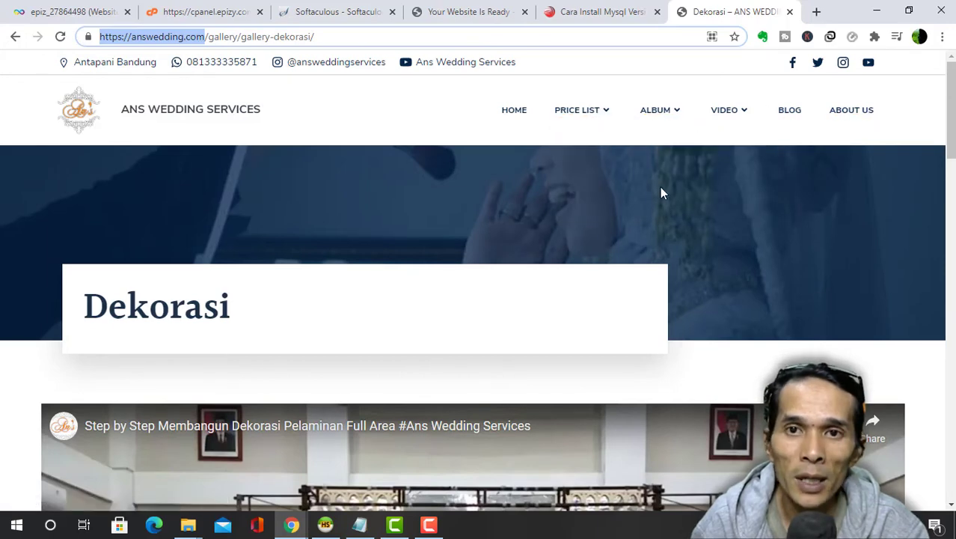
scroll(633, 216, "down", 6)
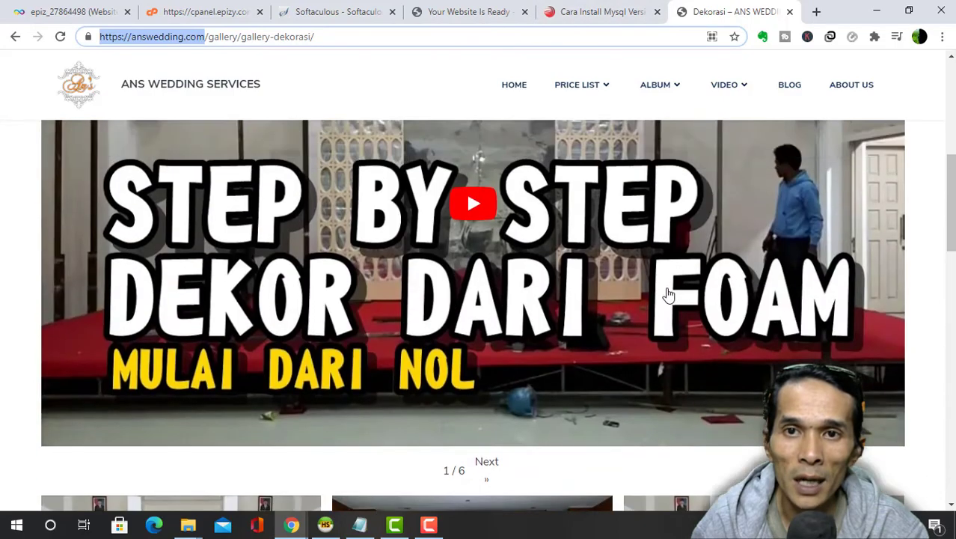
scroll(668, 295, "up", 6)
left_click(515, 112)
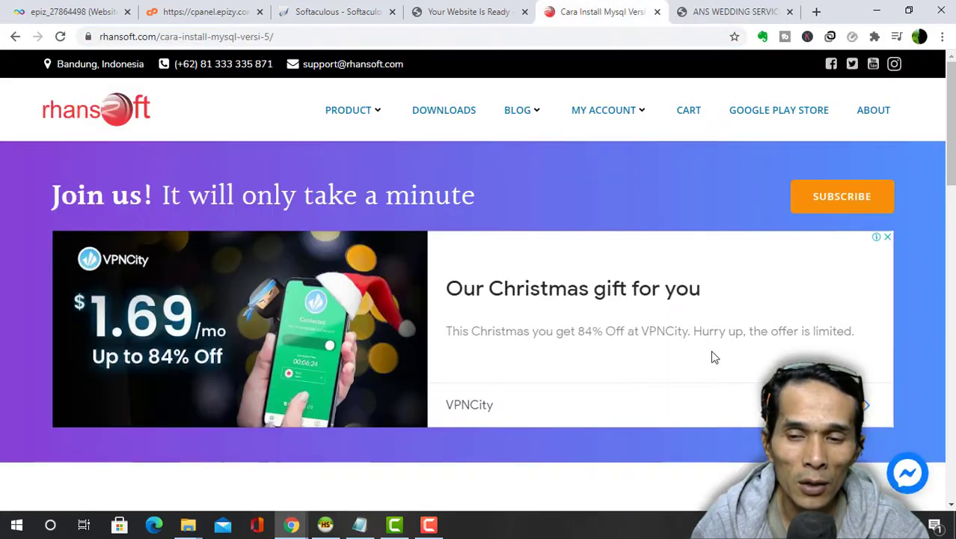
scroll(524, 351, "down", 10)
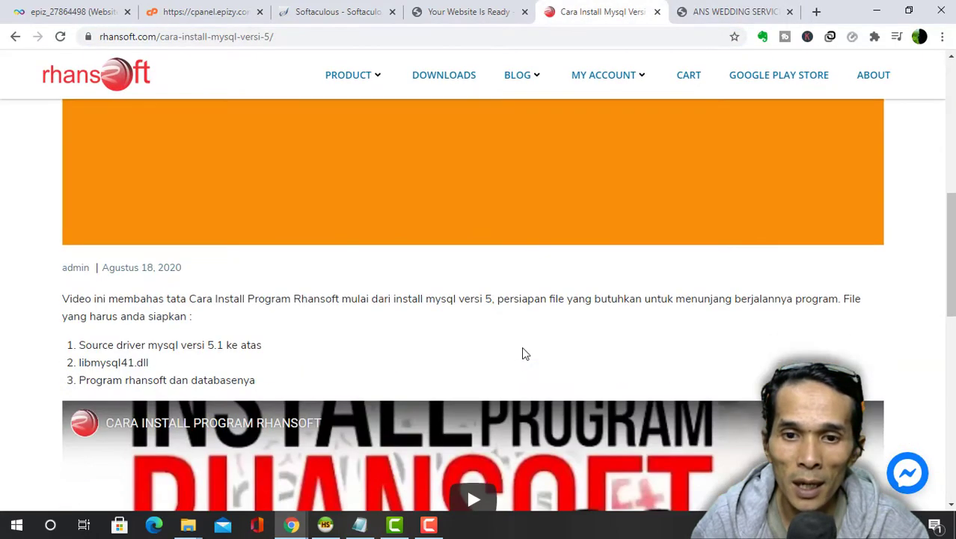
scroll(523, 349, "up", 5)
scroll(523, 337, "up", 4)
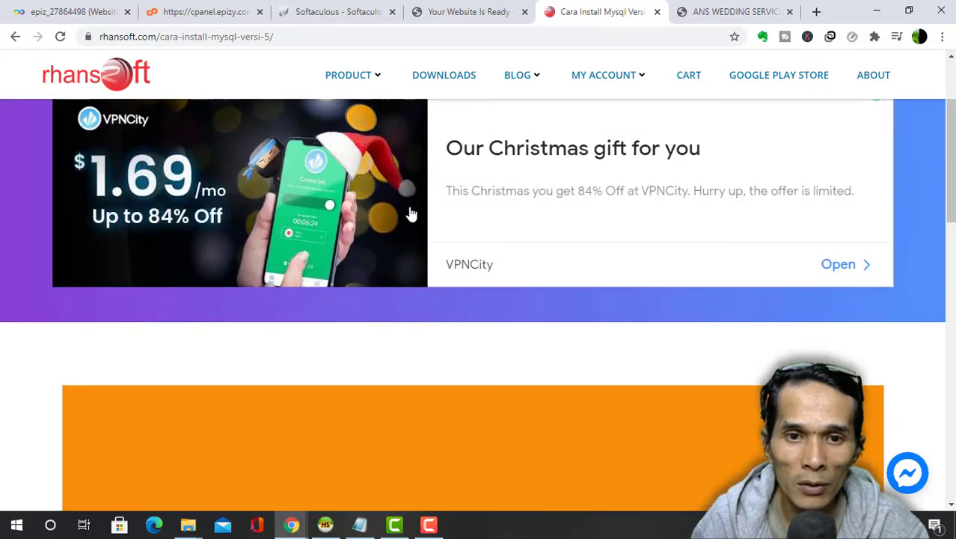
scroll(638, 278, "down", 8)
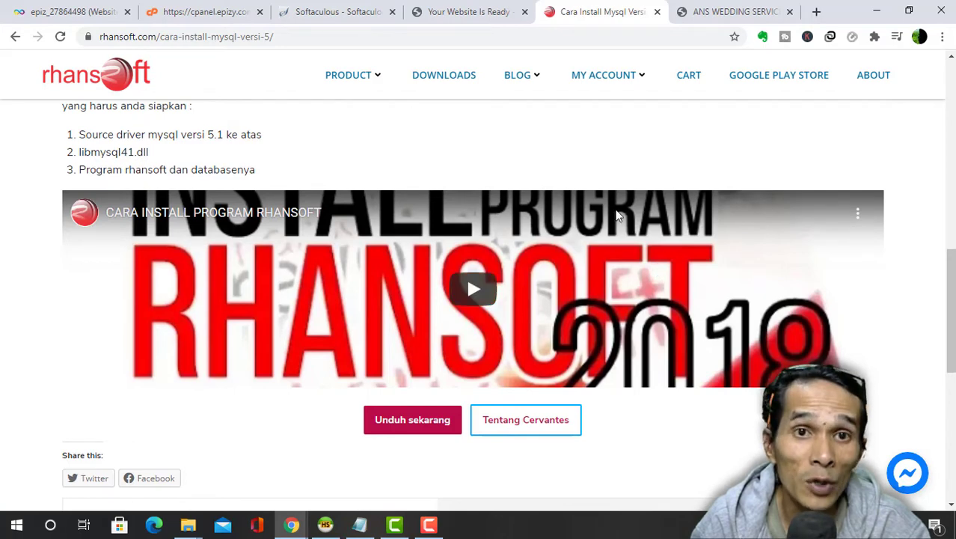
- Move from the 'Your Website Is Ready' tab to the Softaculous WordPress Install form
mouse_move(511, 67)
left_click(464, 12)
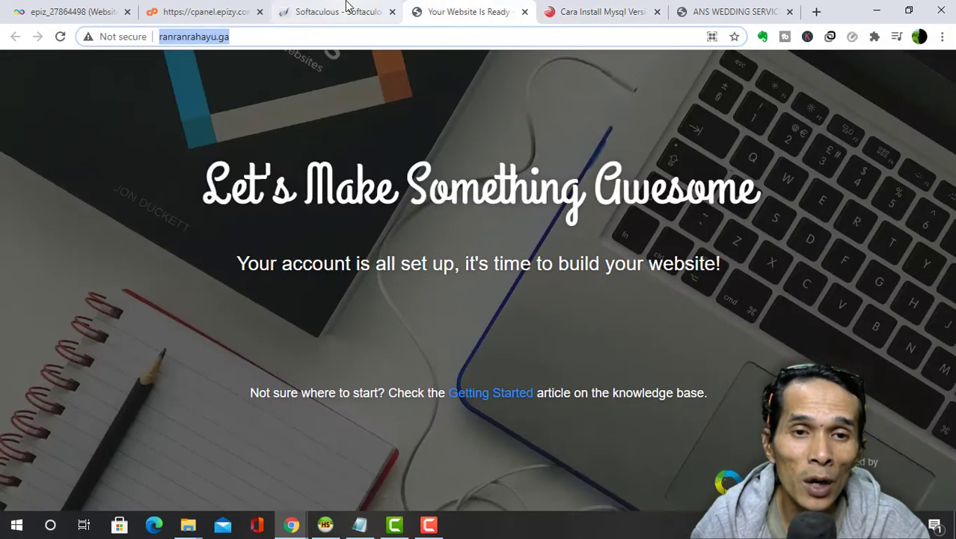
left_click(347, 7)
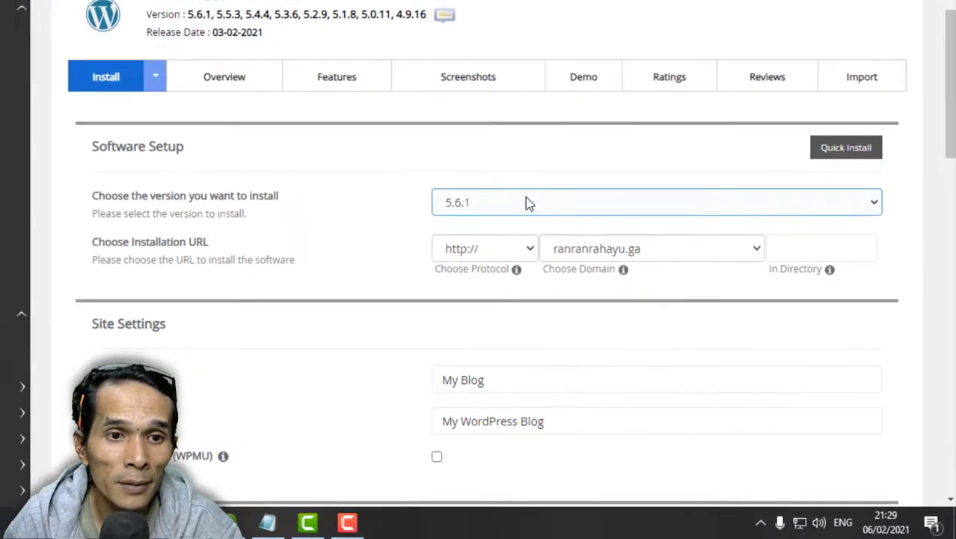
left_click(568, 210)
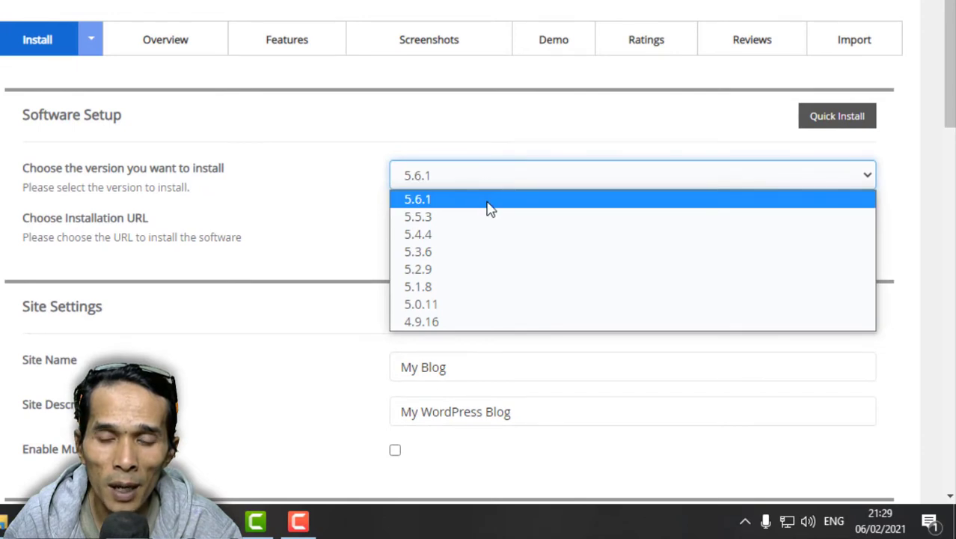
left_click(448, 187)
left_click(469, 184)
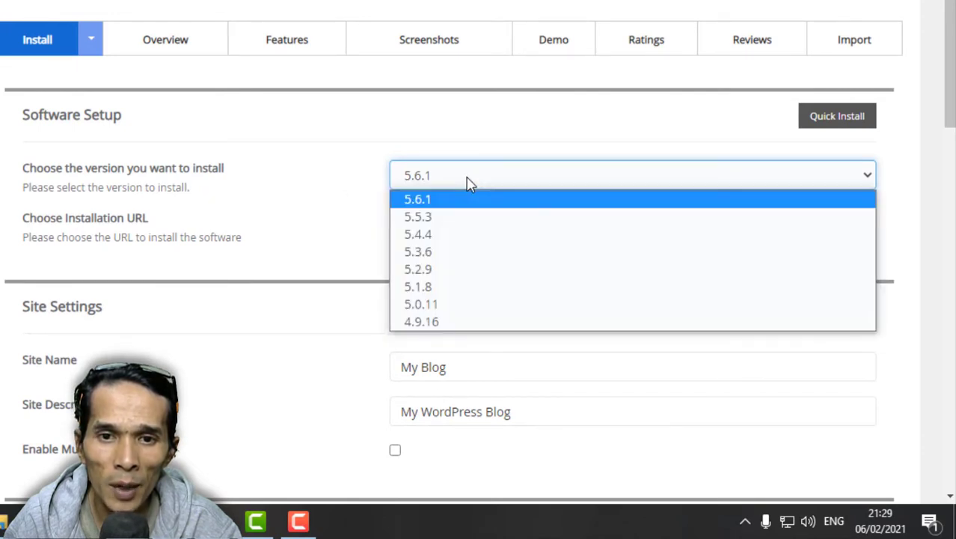
left_click(427, 202)
left_click(741, 230)
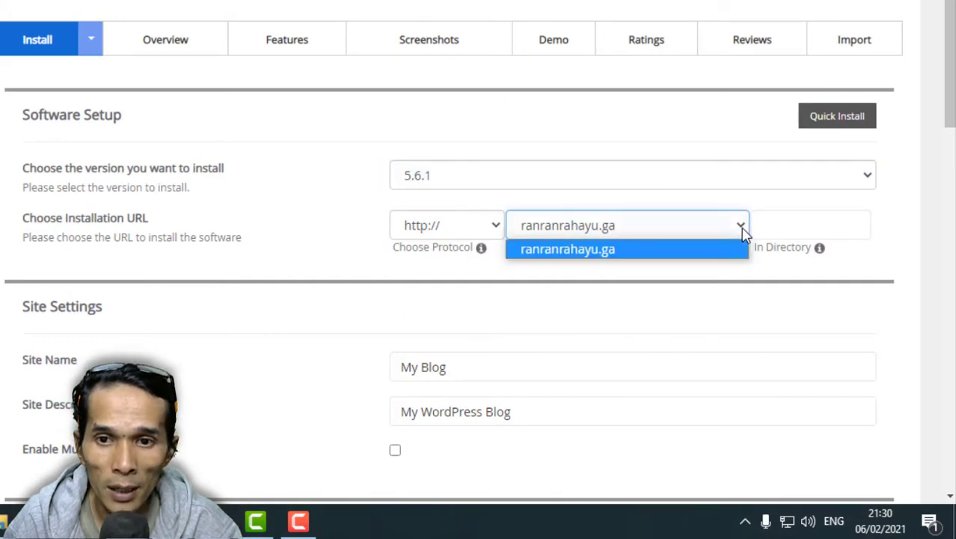
left_click(598, 234)
scroll(723, 317, "down", 2)
left_click(786, 137)
left_click(686, 173)
left_click(780, 143)
left_click(771, 162)
left_click(796, 139)
left_click(640, 146)
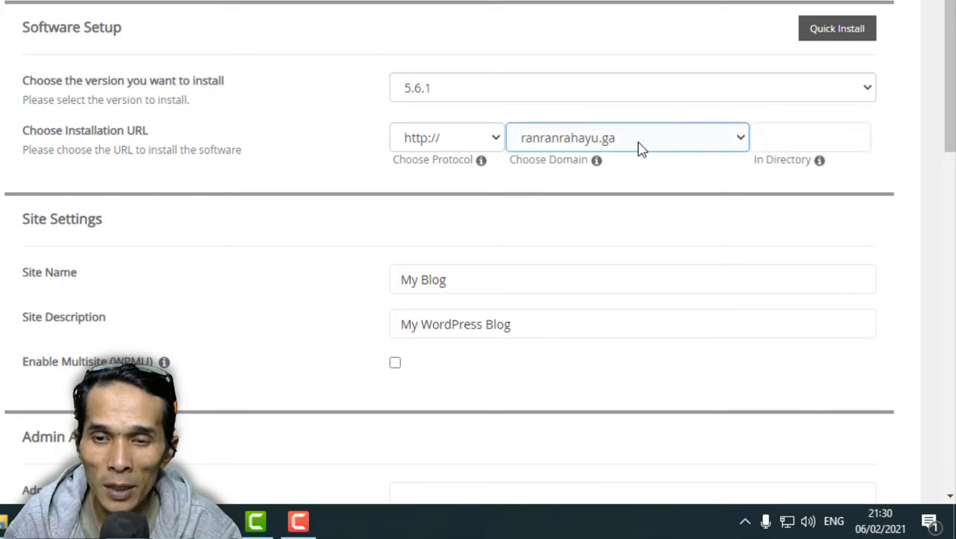
left_click(650, 144)
left_click(575, 147)
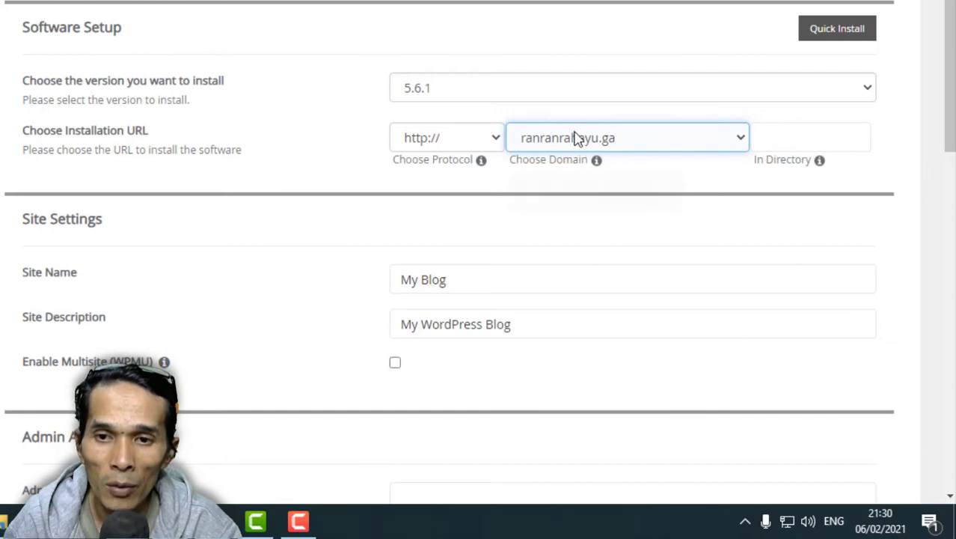
left_click(805, 141)
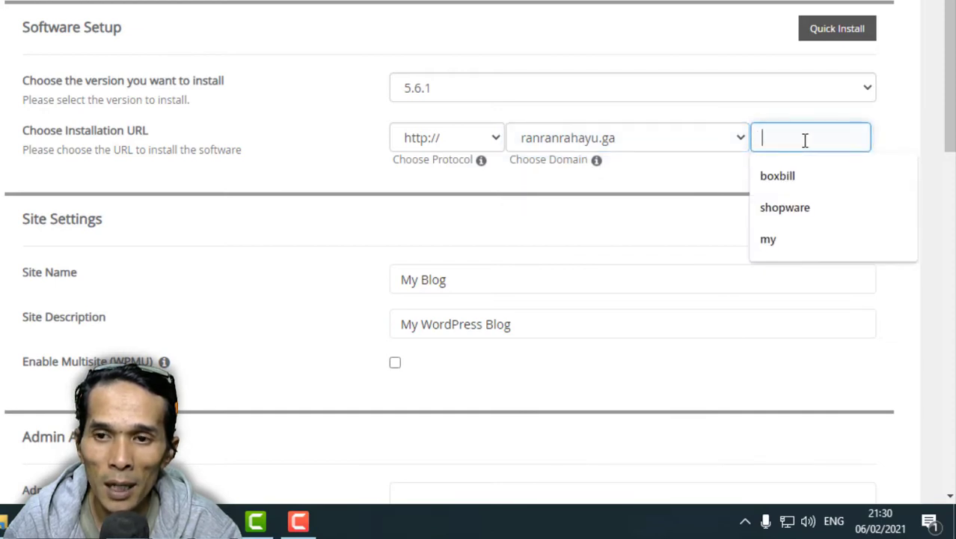
left_click(623, 167)
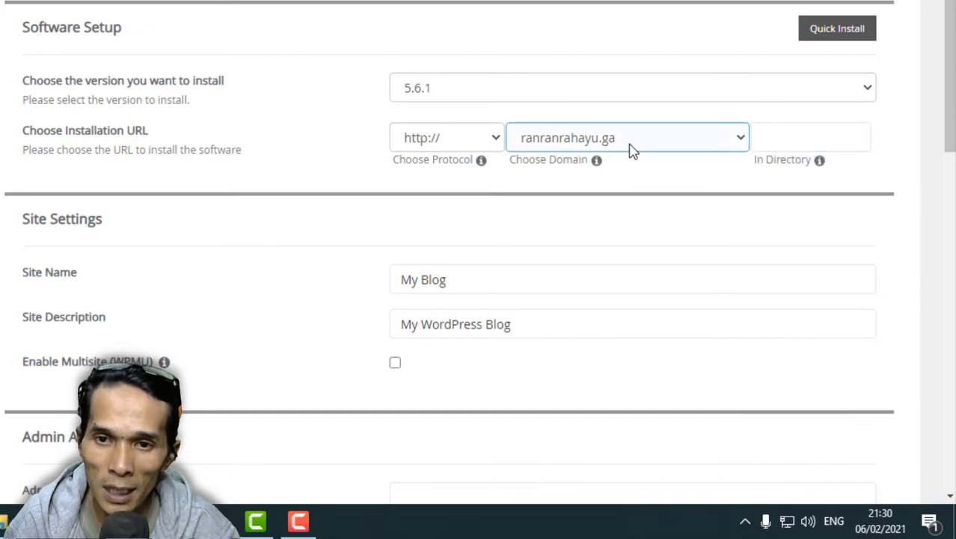
left_click(796, 137)
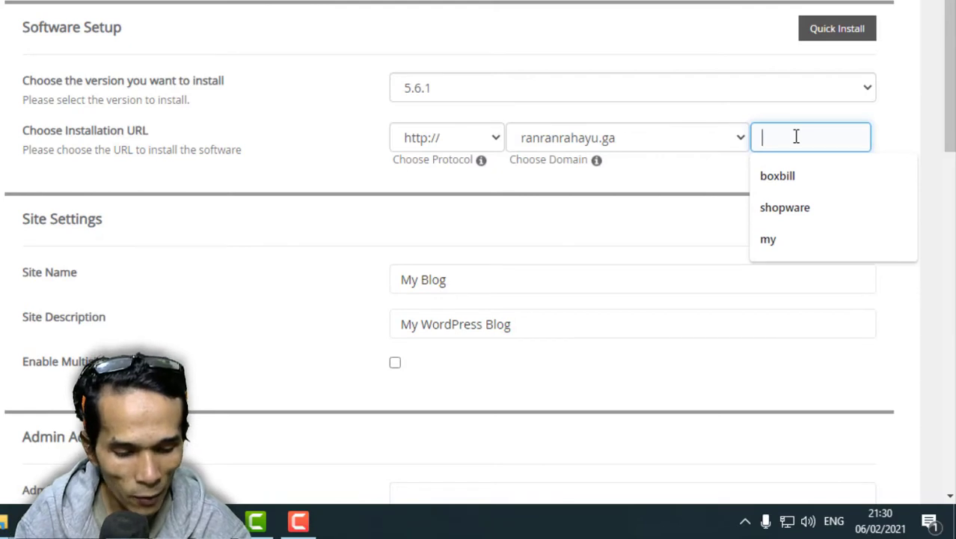
type("profile")
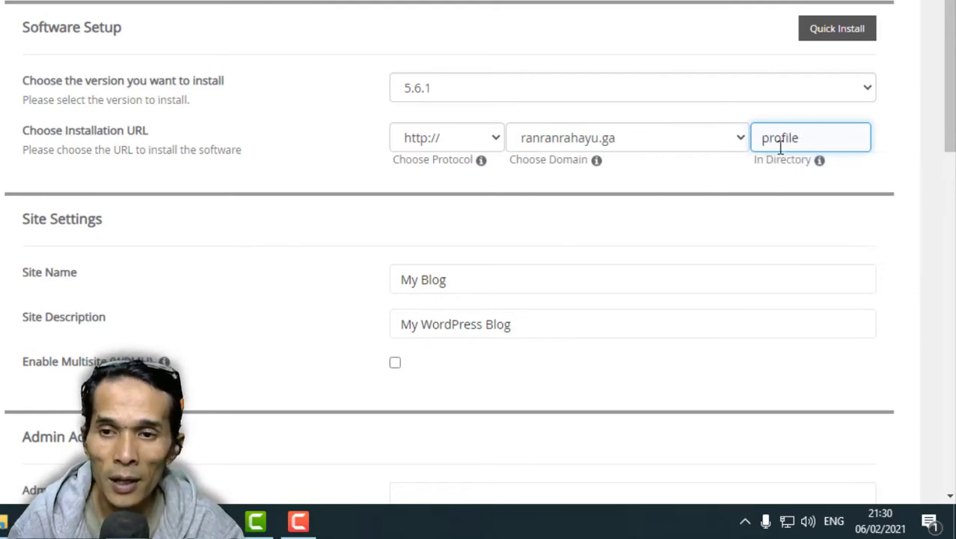
left_click(731, 183)
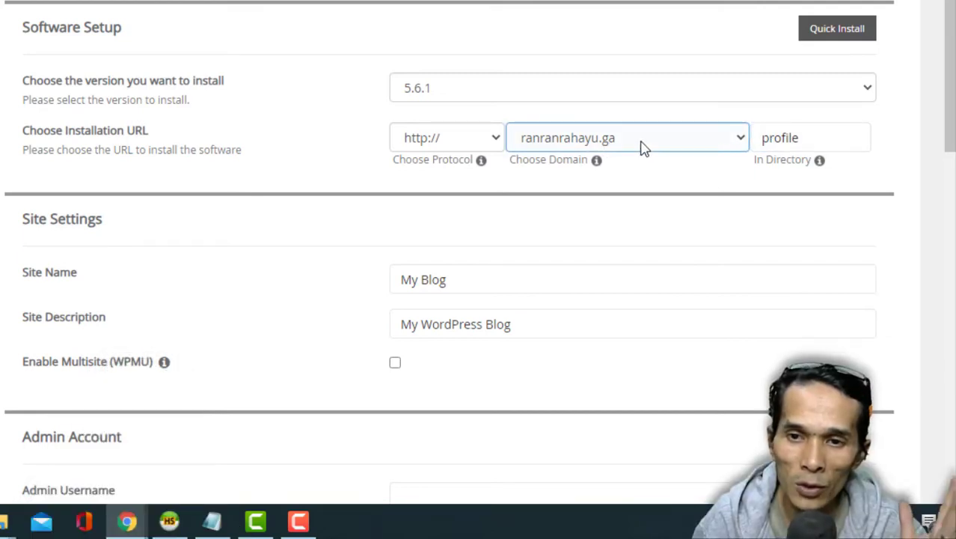
left_click_drag(836, 145, 695, 148)
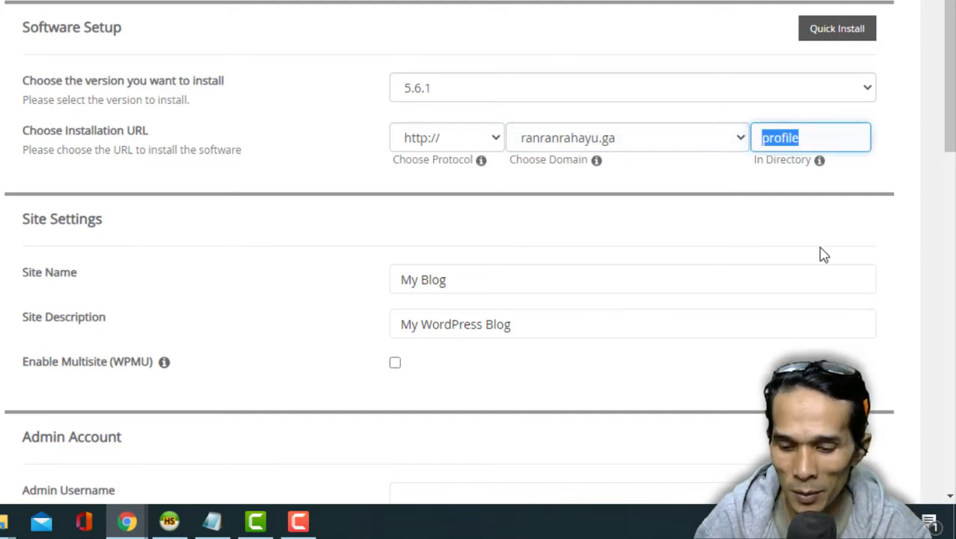
key("BackSpace")
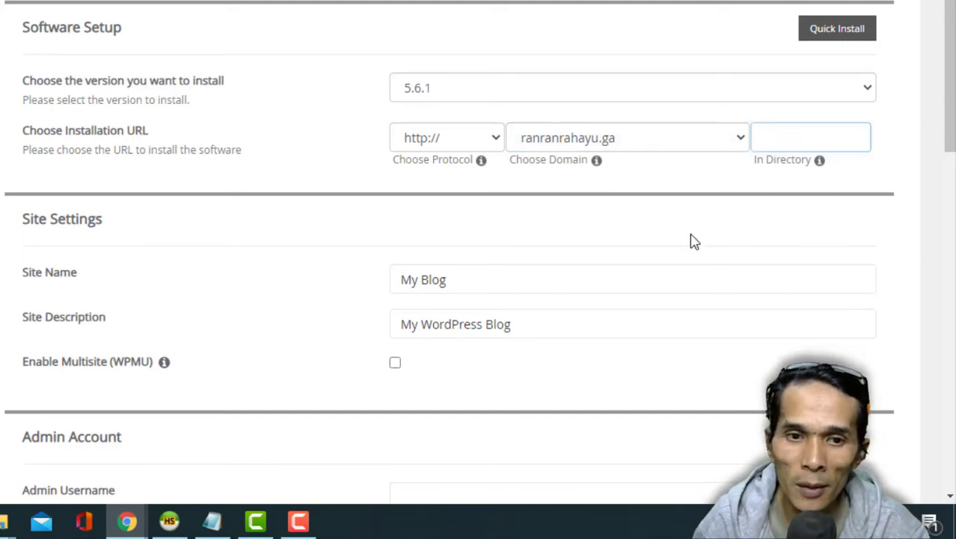
scroll(692, 241, "down", 1)
- Replace 'My Blog' with the owner's profile name and set description 'Semua Tentang Keseharian Saya'
scroll(692, 241, "down", 2)
left_click(71, 199)
left_click(507, 194)
triple_click(507, 193)
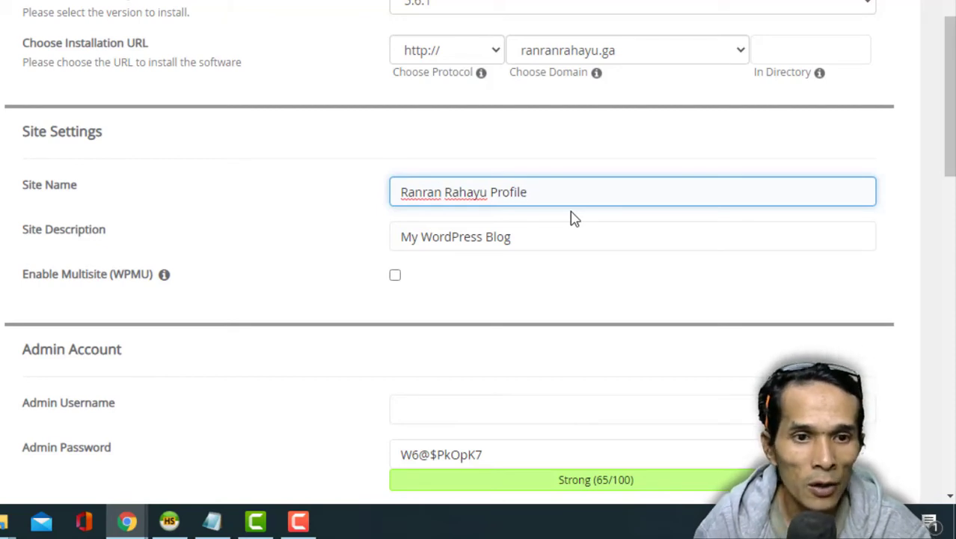
left_click(549, 238)
key("ctrl+a")
type("Semua Tentang Keseharian Saya")
- Set the admin username to 'admin' and replace the admin password with a stronger one
scroll(314, 246, "down", 3)
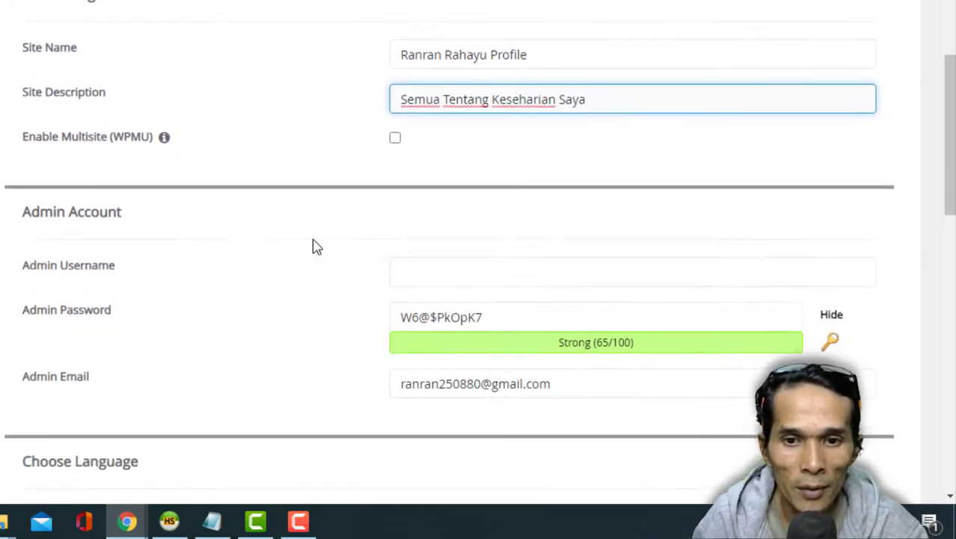
left_click(413, 147)
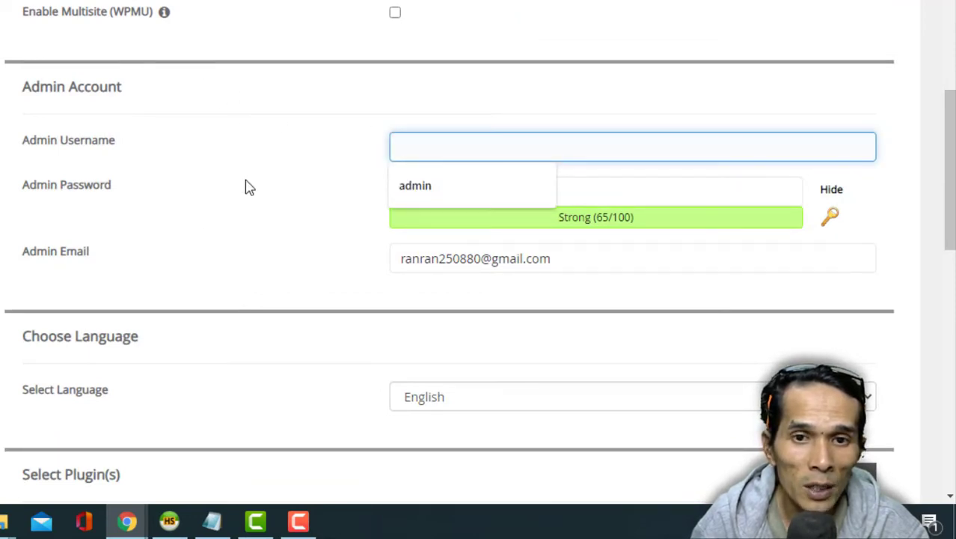
scroll(250, 187, "up", 1)
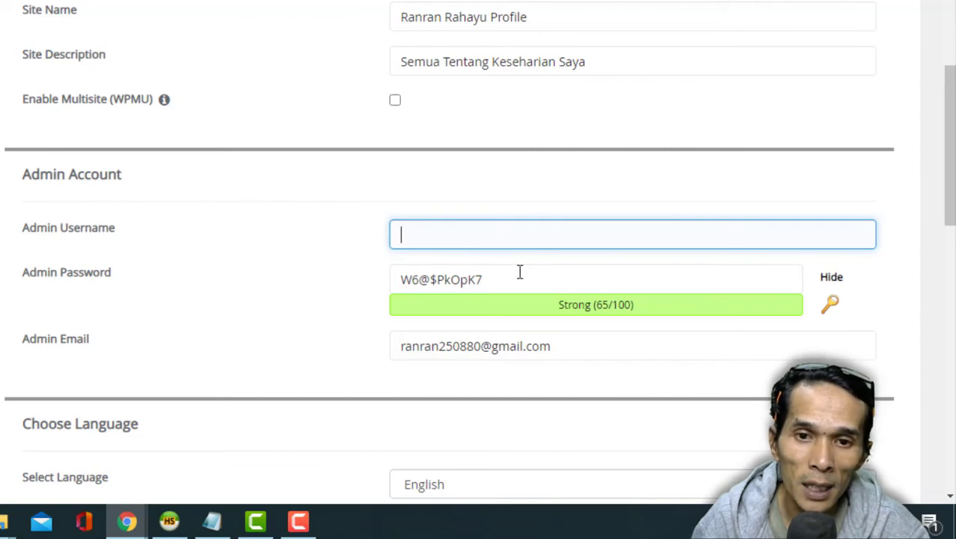
left_click(481, 237)
type("dmin")
key("Tab")
type("1234")
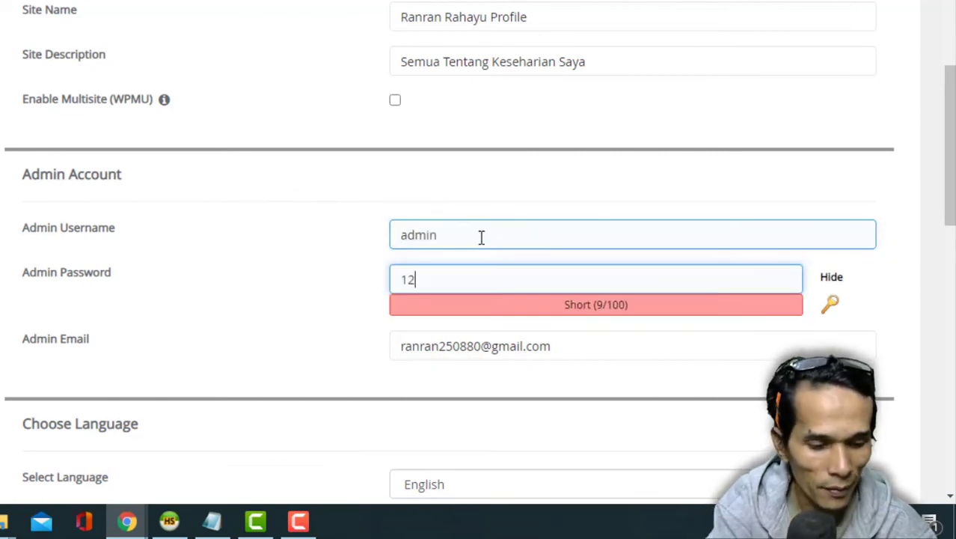
left_click(835, 279)
double_click(470, 274)
type("••••••••")
key("BackSpace")
key("BackSpace")
key("BackSpace")
key("BackSpace")
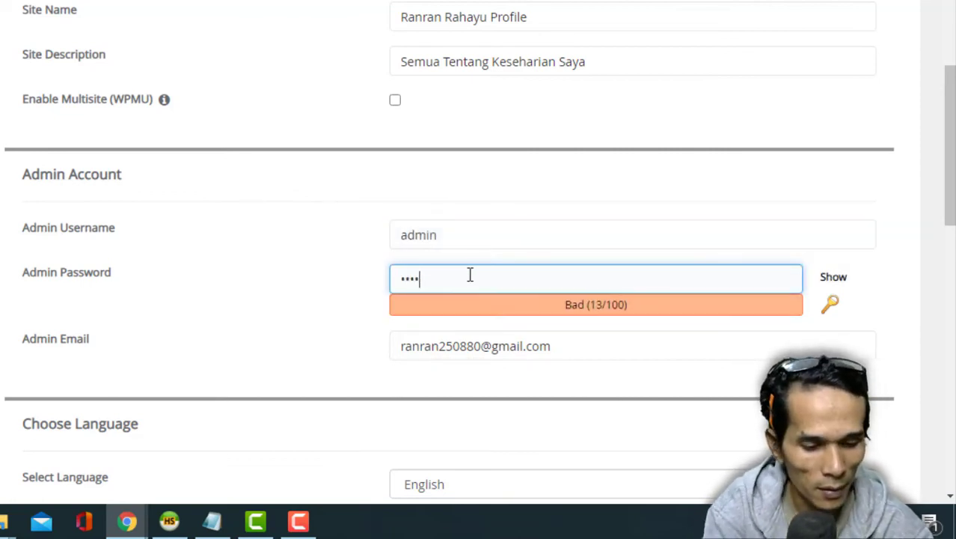
type("••••••")
- Review the admin username and email entries, keeping the existing admin email
left_click(338, 261)
left_click_drag(610, 348, 318, 337)
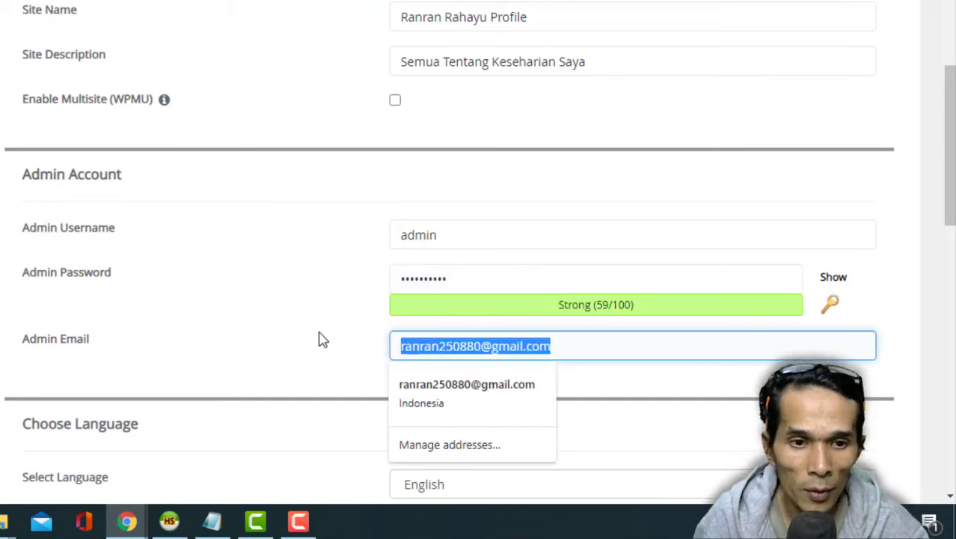
left_click(319, 338)
left_click(449, 226)
left_click(356, 305)
left_click(482, 348)
left_click(321, 188)
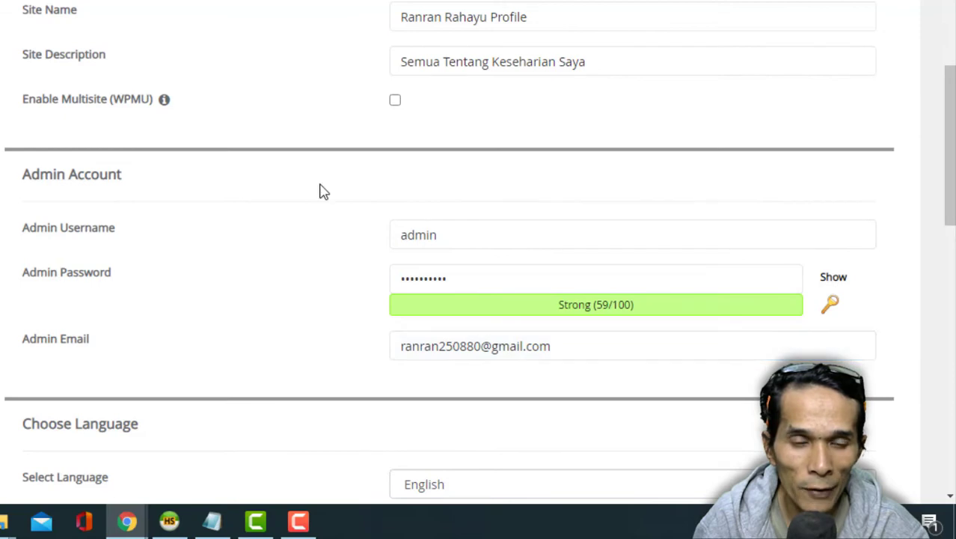
scroll(295, 321, "up", 2)
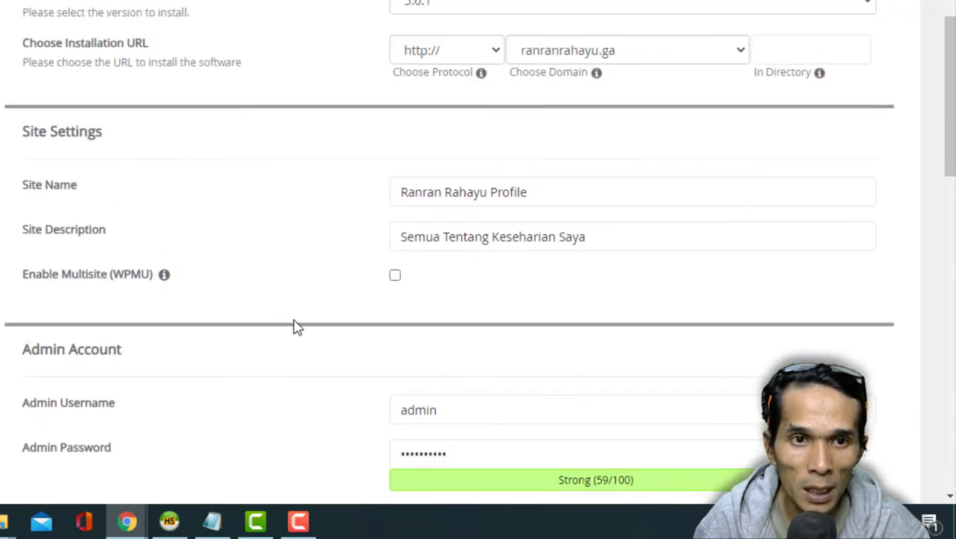
scroll(296, 326, "up", 1)
scroll(337, 229, "down", 5)
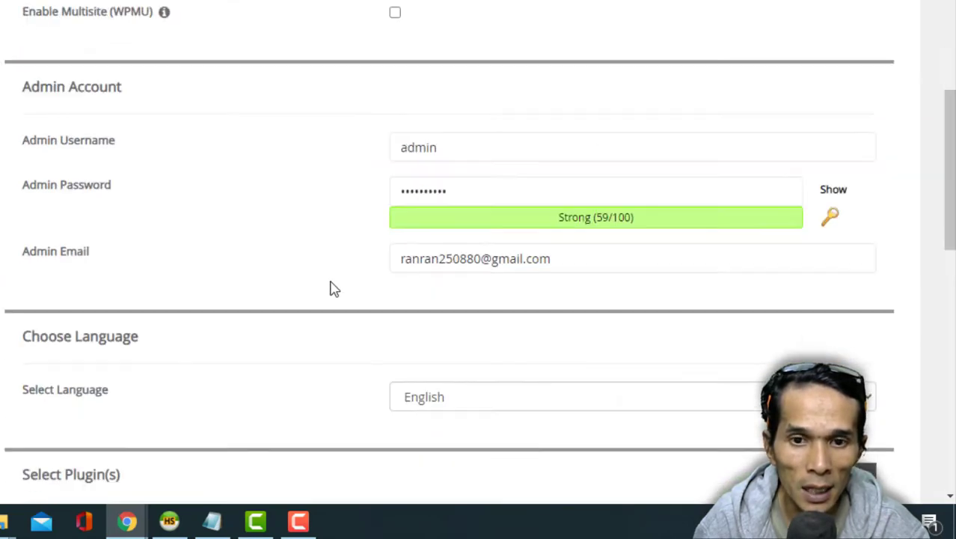
left_click(495, 172)
left_click(329, 178)
scroll(316, 333, "down", 3)
- Check the table prefix under Advanced Options, leave it unchanged, and collapse the options
left_click(53, 296)
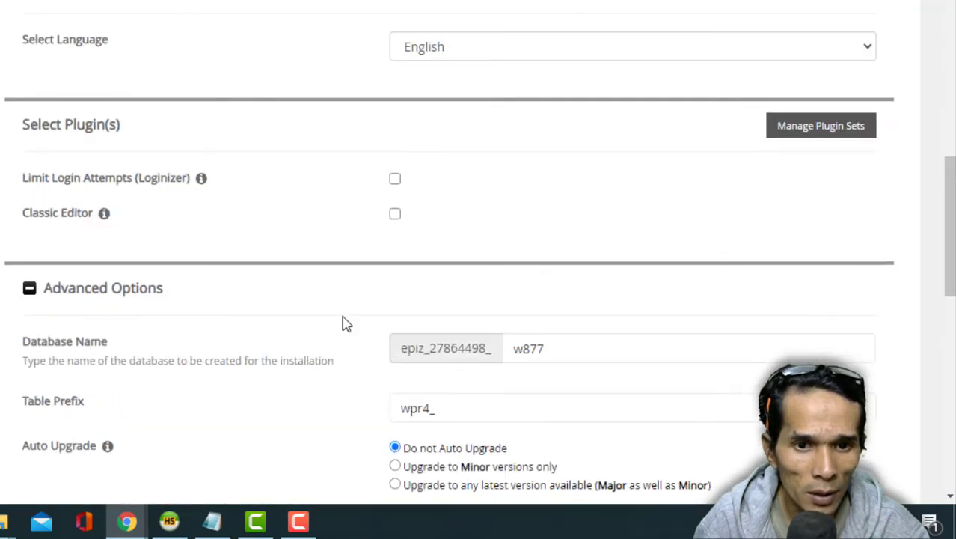
scroll(341, 320, "down", 2)
left_click(538, 230)
left_click(209, 130)
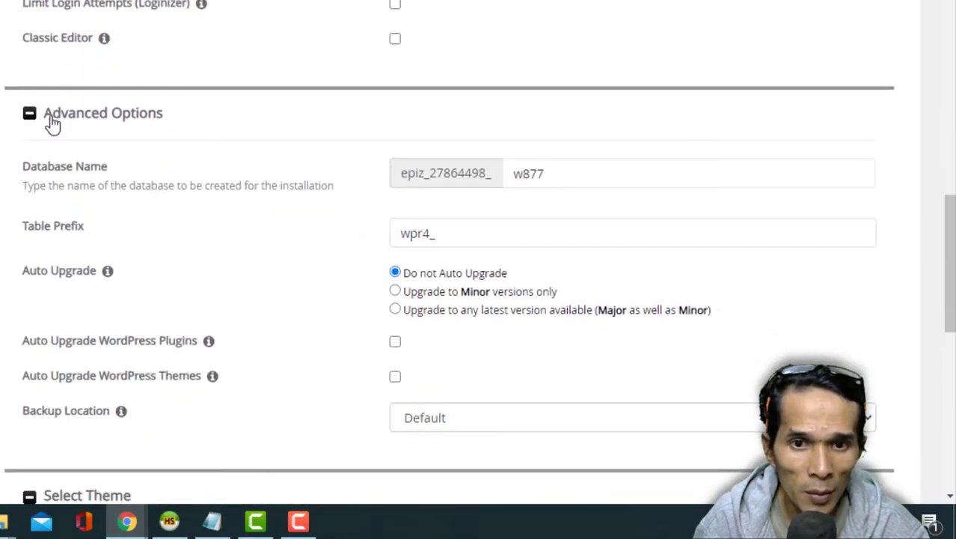
left_click(30, 114)
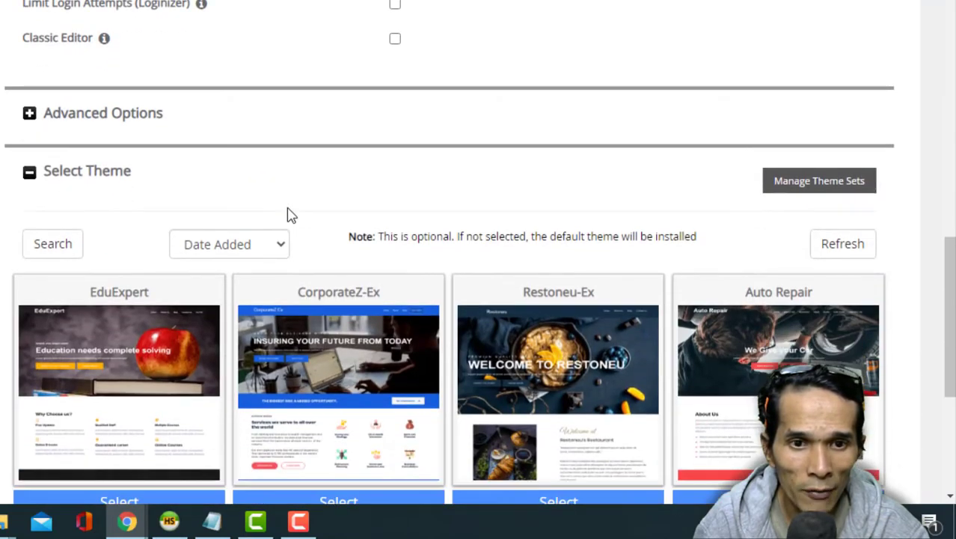
- Select the Consultent-Ex theme from the next theme page and start the installation
scroll(323, 177, "down", 2)
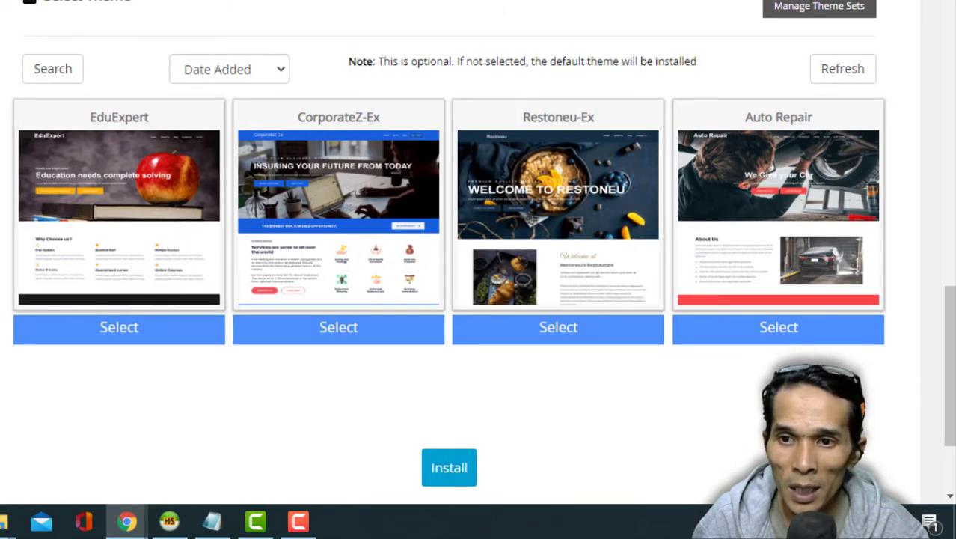
left_click(843, 392)
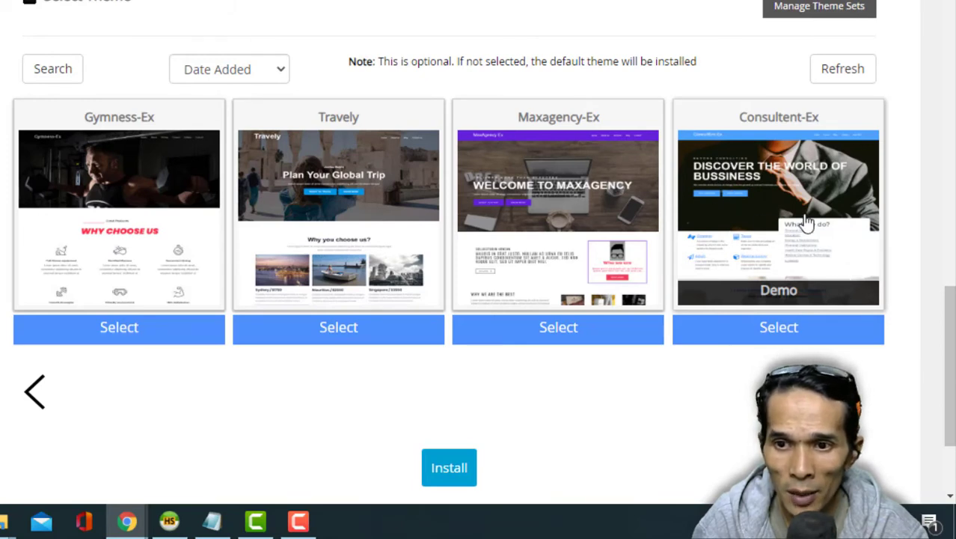
left_click(777, 333)
scroll(690, 405, "down", 2)
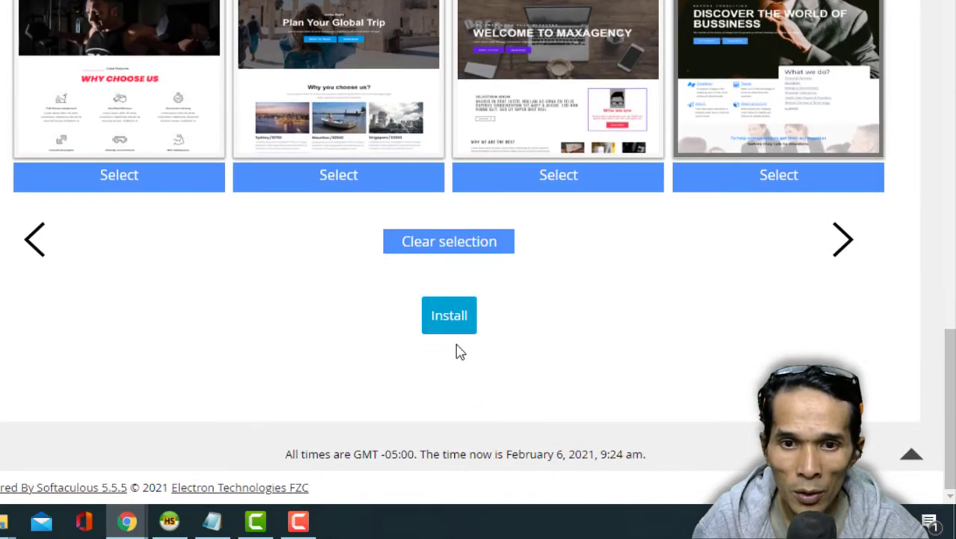
left_click(452, 323)
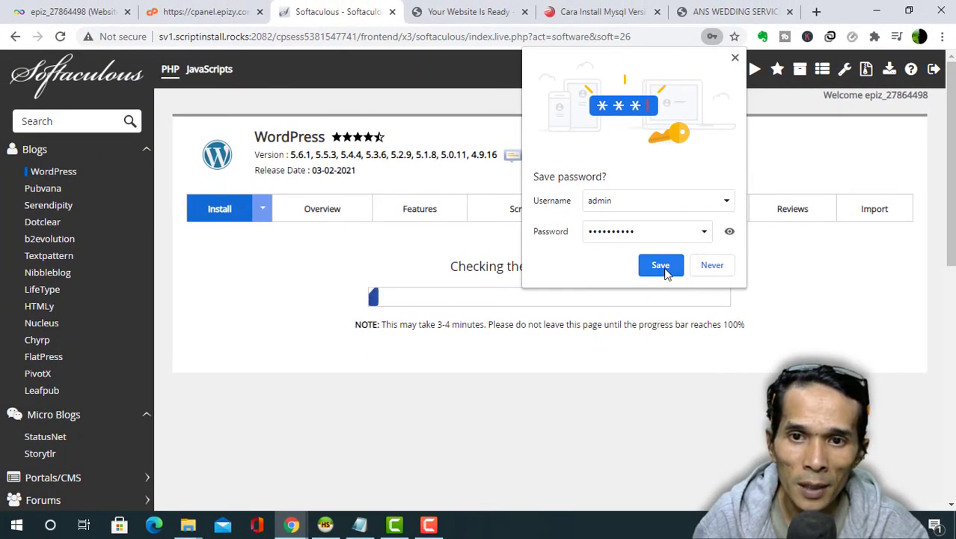
left_click(661, 267)
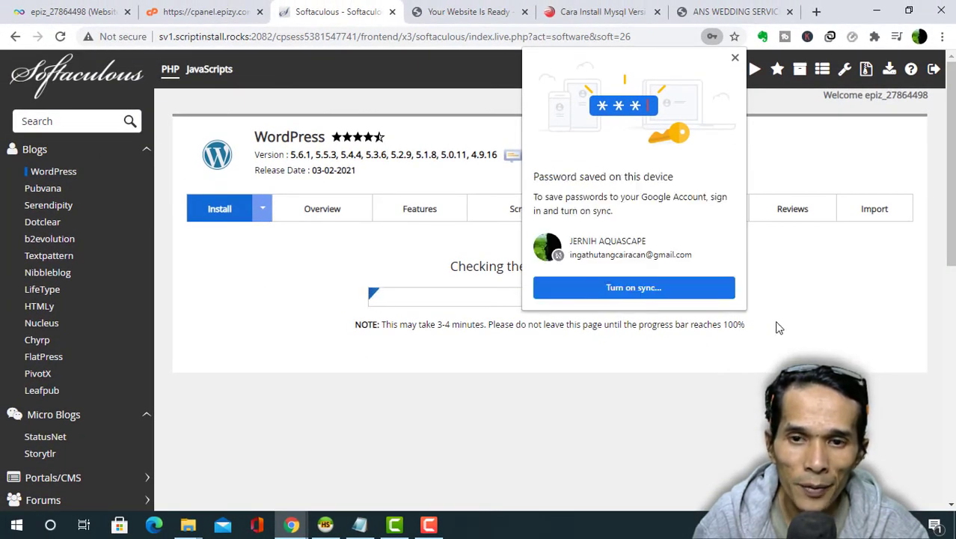
left_click(735, 58)
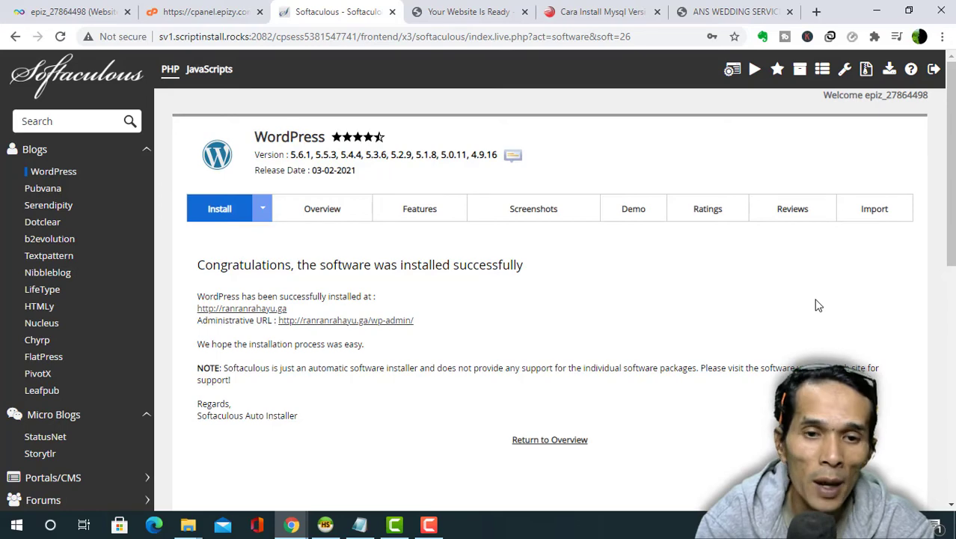
left_click(230, 313)
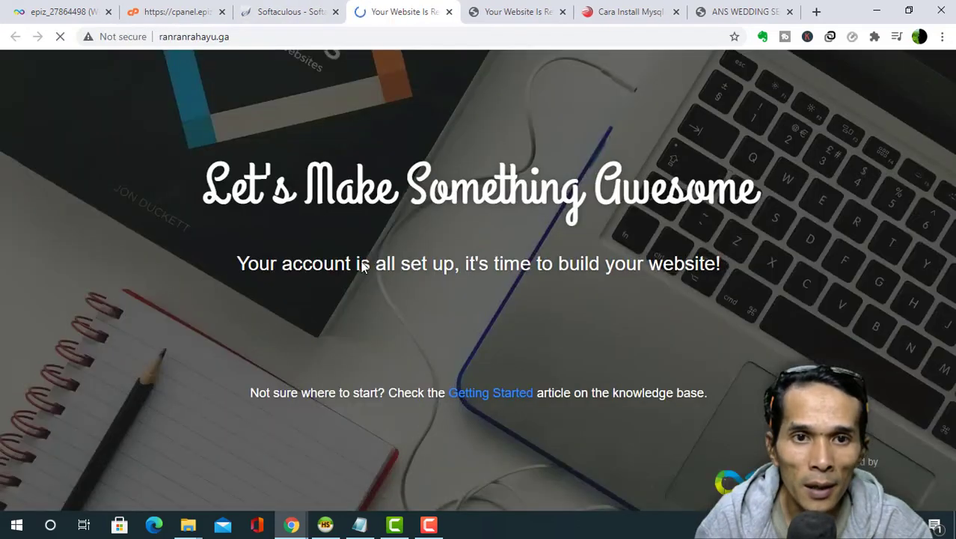
left_click(61, 37)
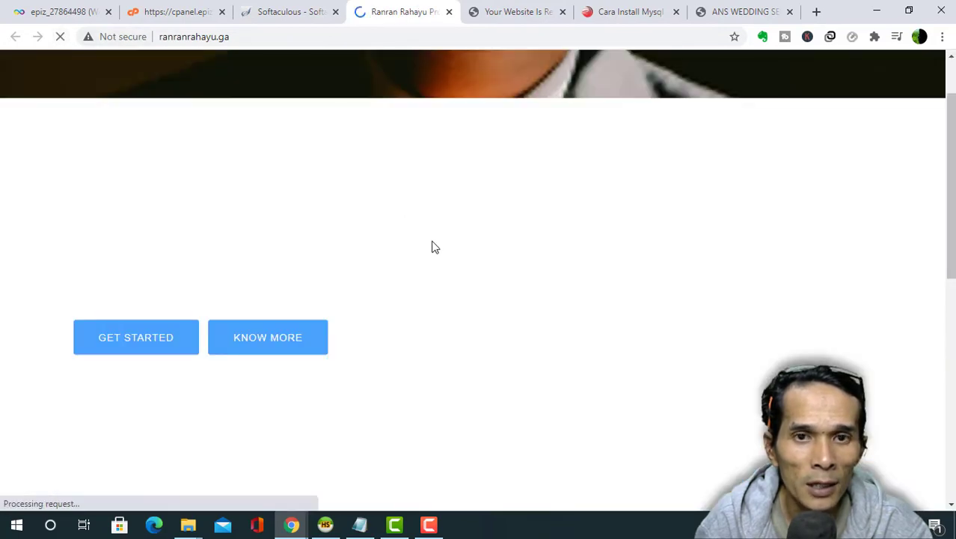
scroll(490, 274, "down", 3)
scroll(490, 273, "up", 4)
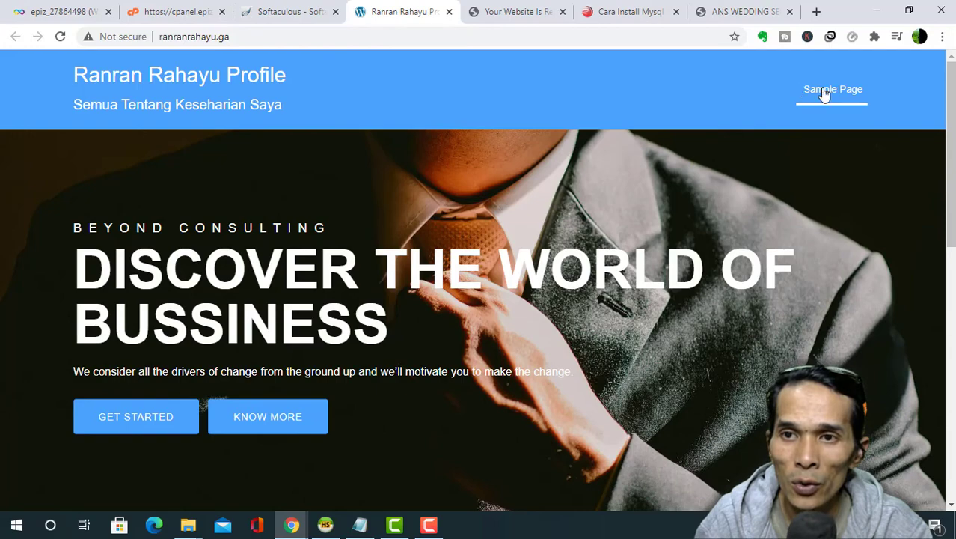
scroll(630, 255, "down", 10)
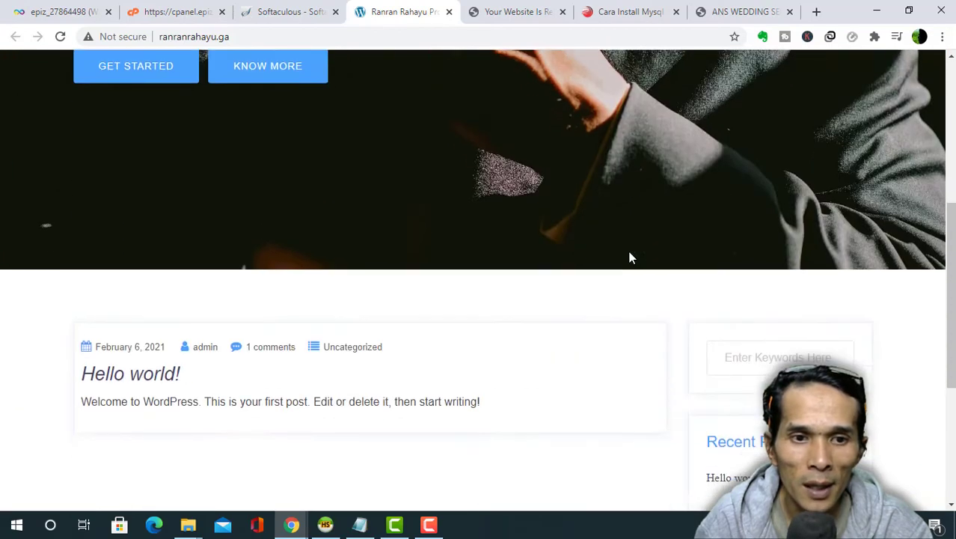
scroll(663, 293, "down", 1)
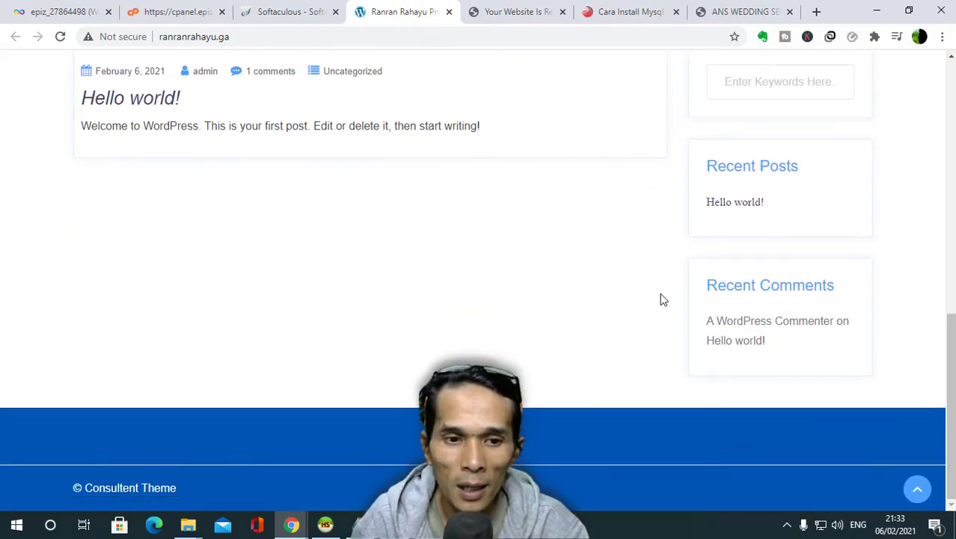
scroll(673, 276, "up", 3)
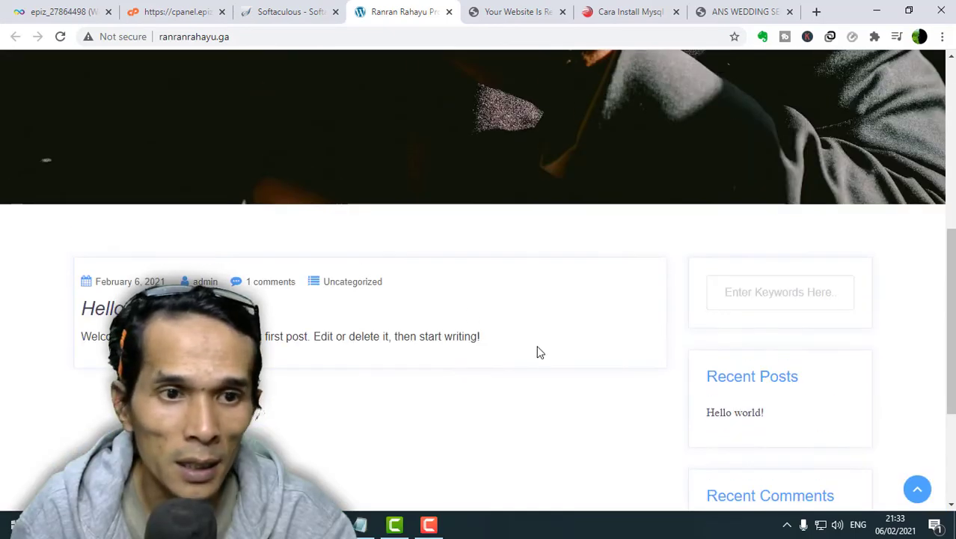
scroll(540, 353, "up", 5)
scroll(541, 353, "up", 1)
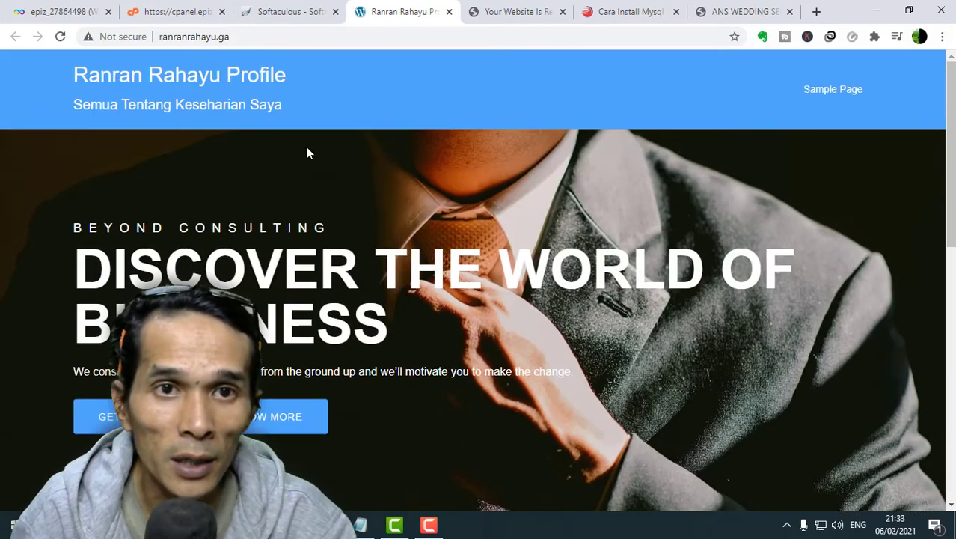
- Recheck the site's web address, then return to the Softaculous success page
left_click(285, 9)
left_click(388, 9)
left_click(316, 30)
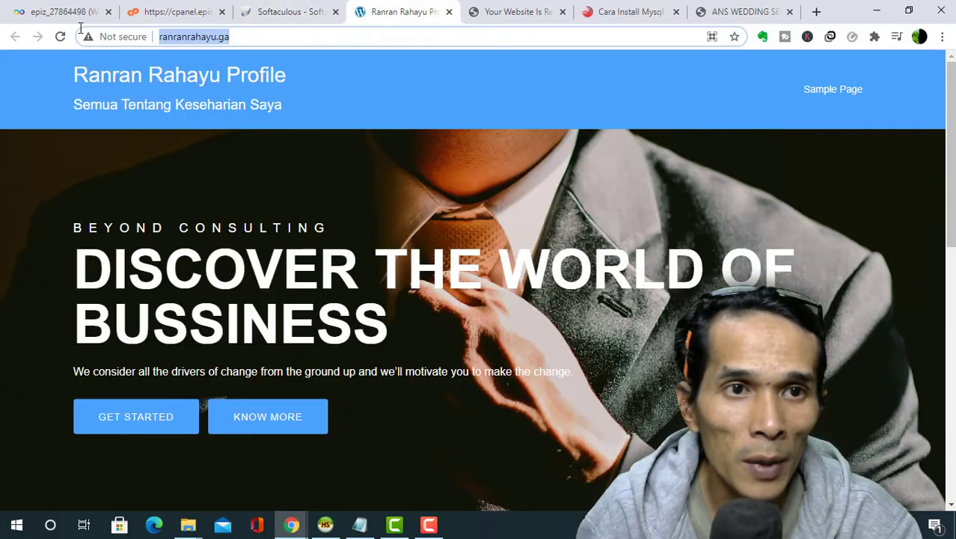
left_click(305, 9)
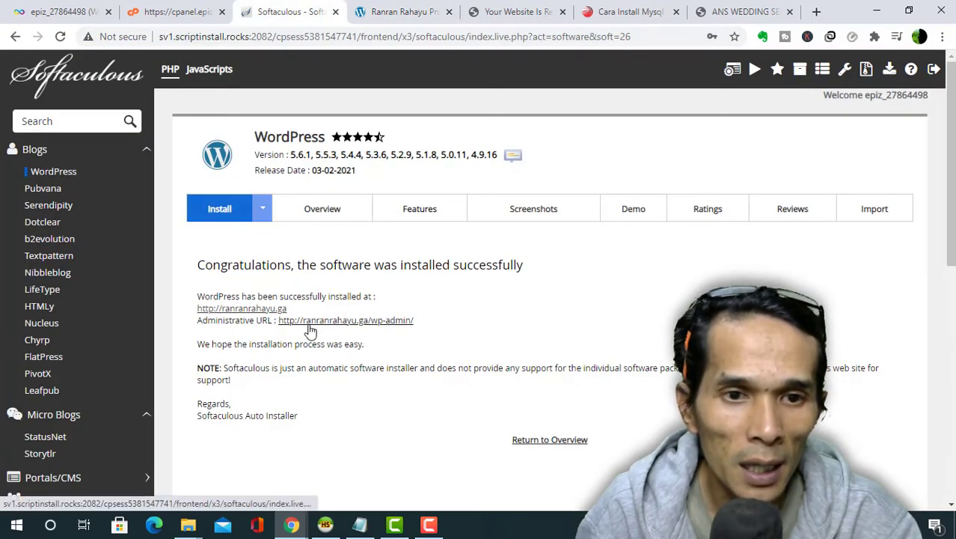
left_click(372, 327)
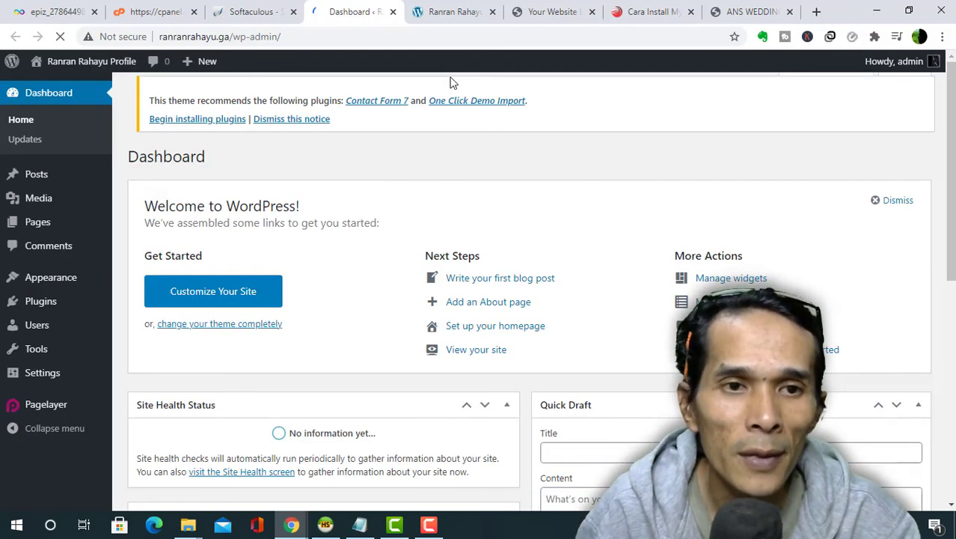
left_click(252, 11)
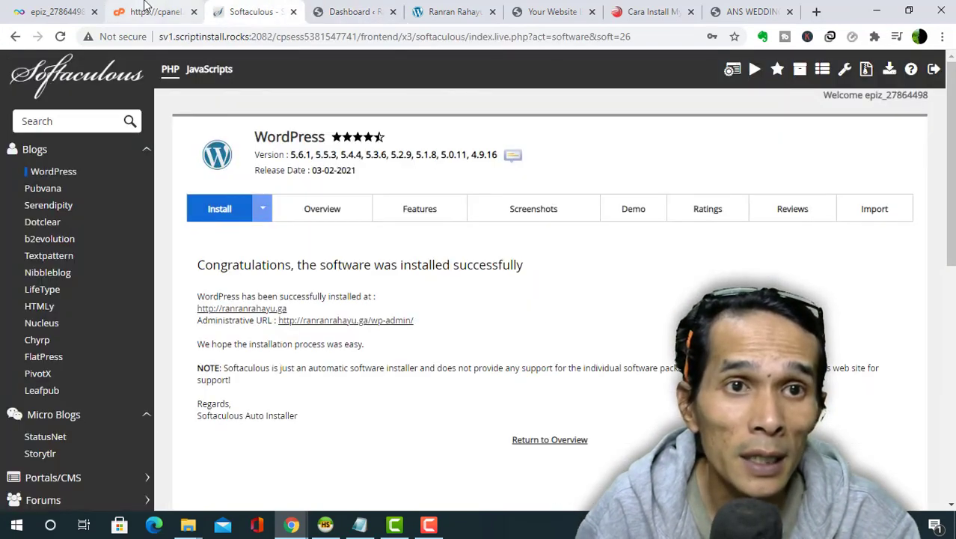
left_click(363, 9)
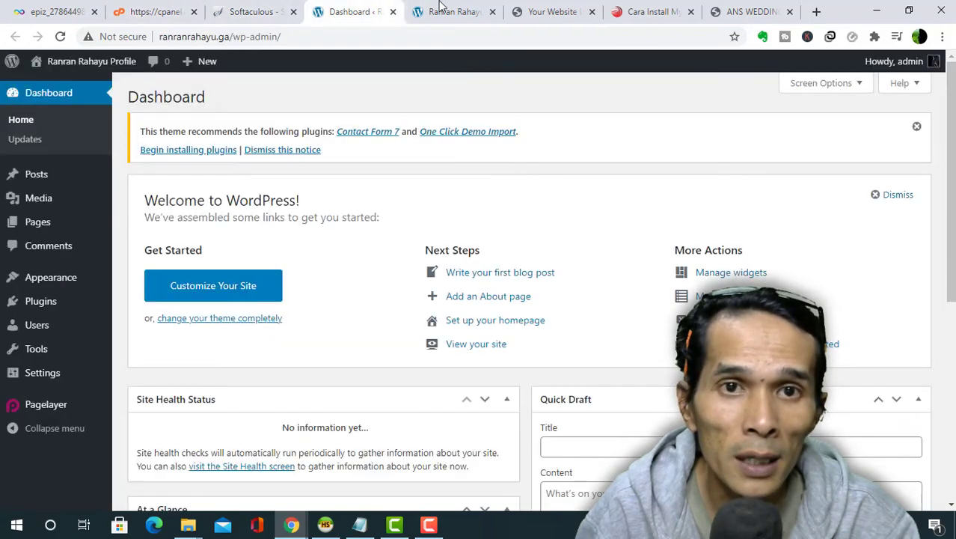
scroll(625, 313, "down", 3)
scroll(627, 313, "down", 3)
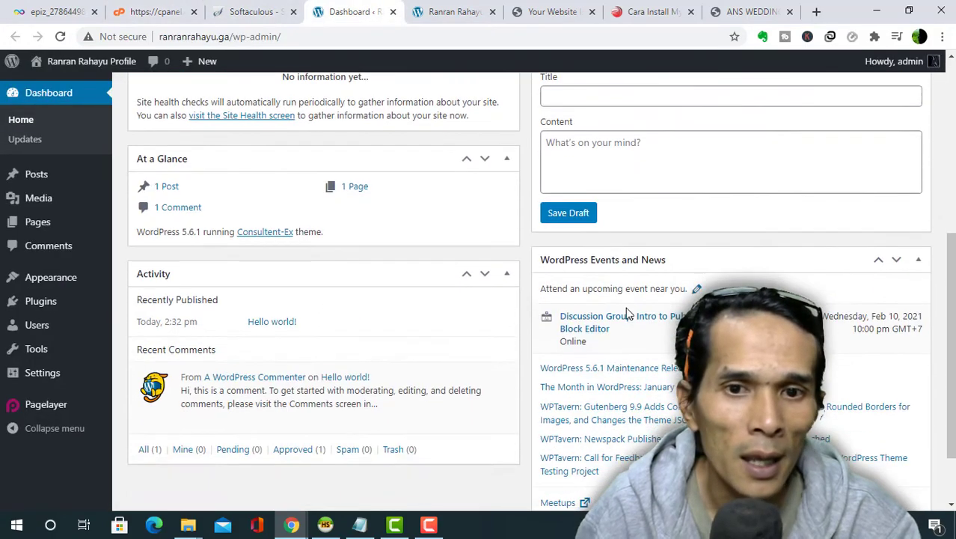
scroll(627, 313, "up", 5)
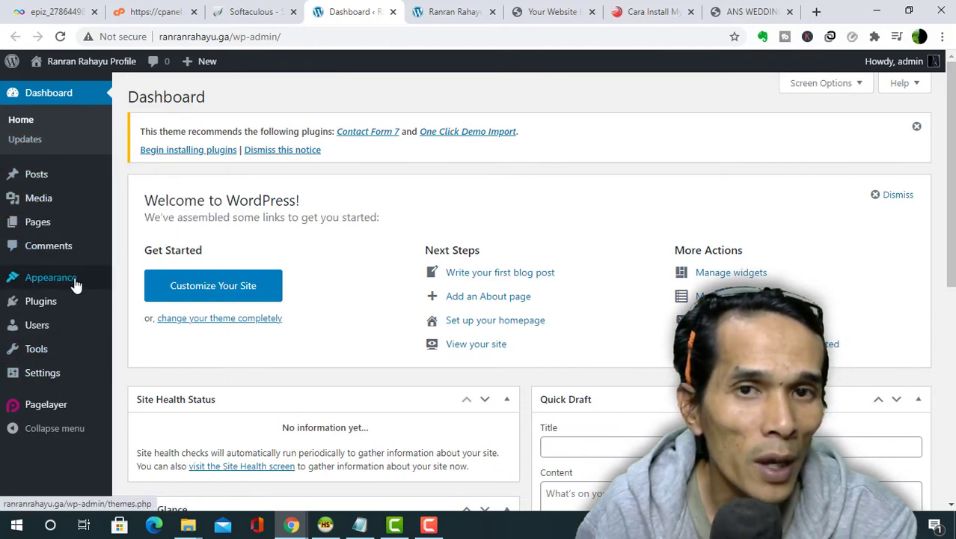
left_click(651, 11)
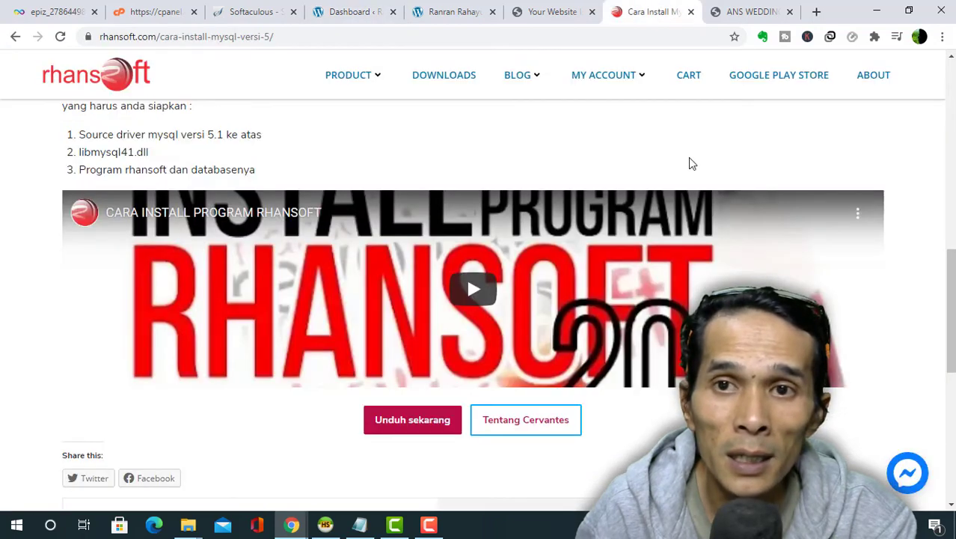
- Scroll the rhansoft article, then open the ANS Wedding Price List > Paket Catering page
scroll(614, 139, "up", 4)
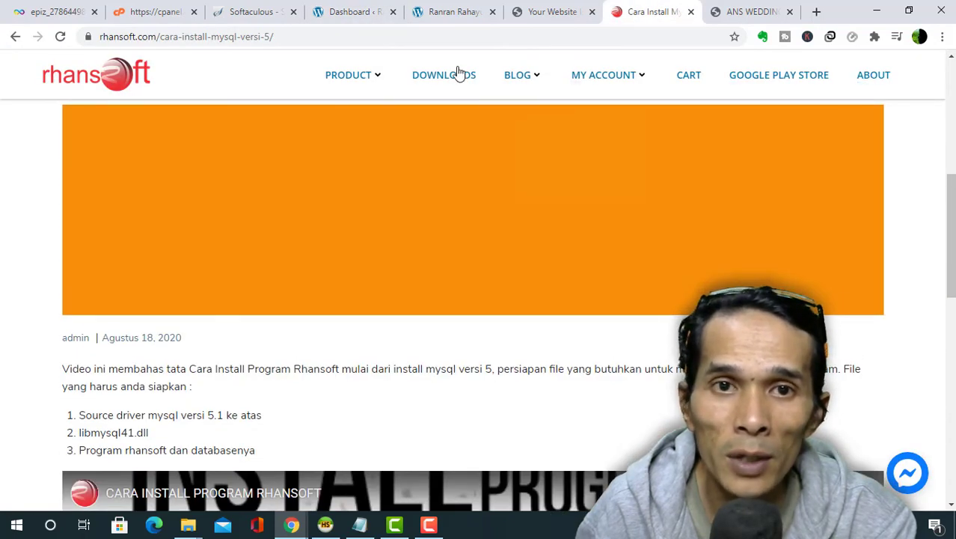
scroll(509, 193, "up", 4)
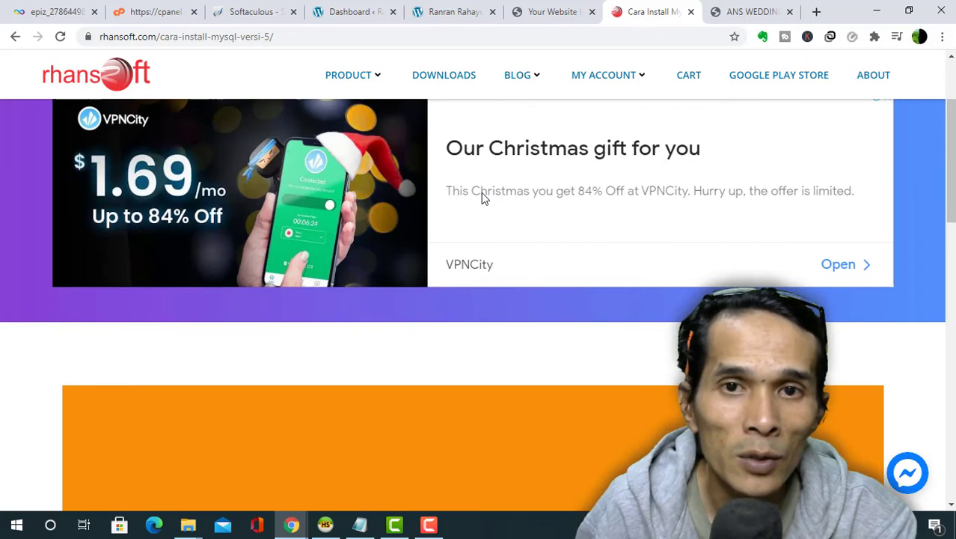
scroll(481, 192, "up", 3)
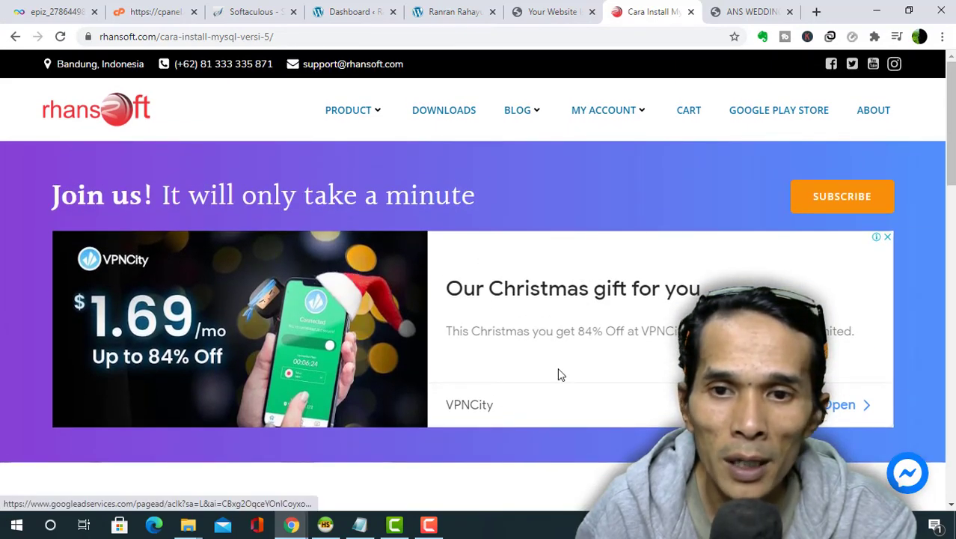
scroll(560, 369, "down", 8)
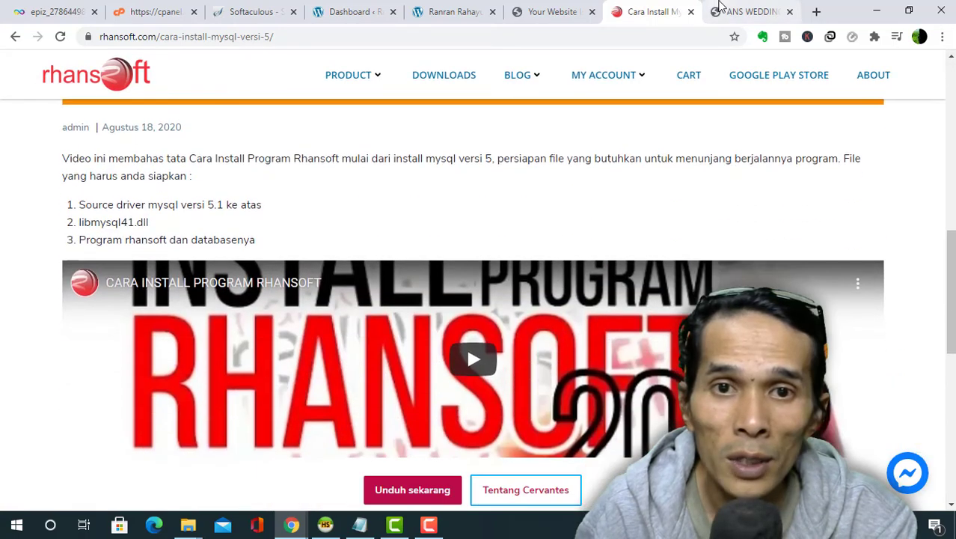
left_click(718, 8)
mouse_move(588, 118)
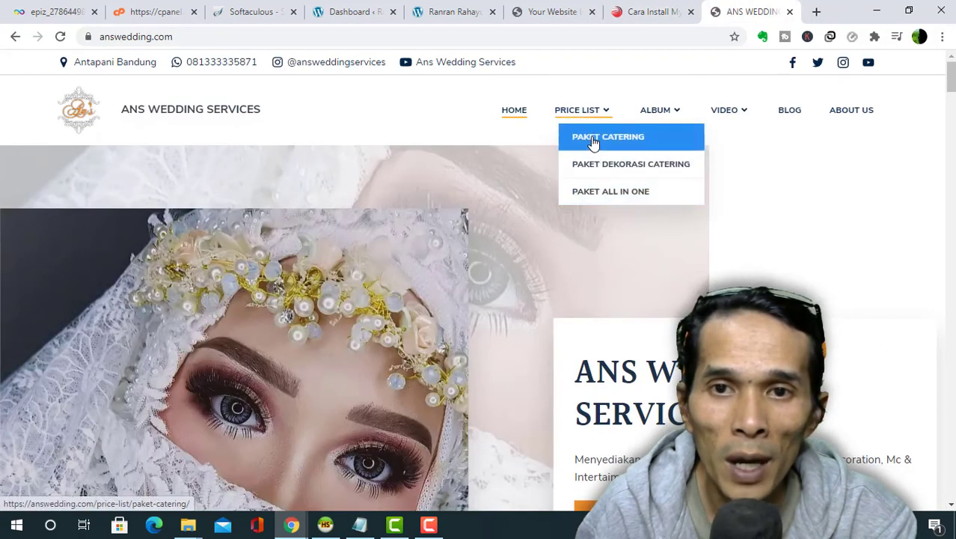
left_click(593, 142)
- Browse the catering prices, then open and browse Album > Album Makeup
scroll(585, 280, "down", 3)
scroll(240, 389, "down", 4)
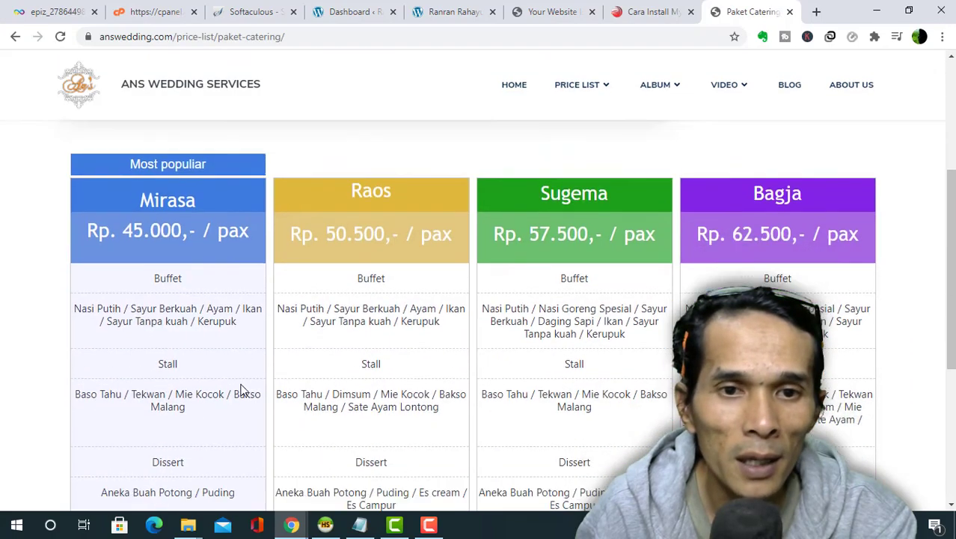
scroll(296, 378, "up", 7)
mouse_move(657, 110)
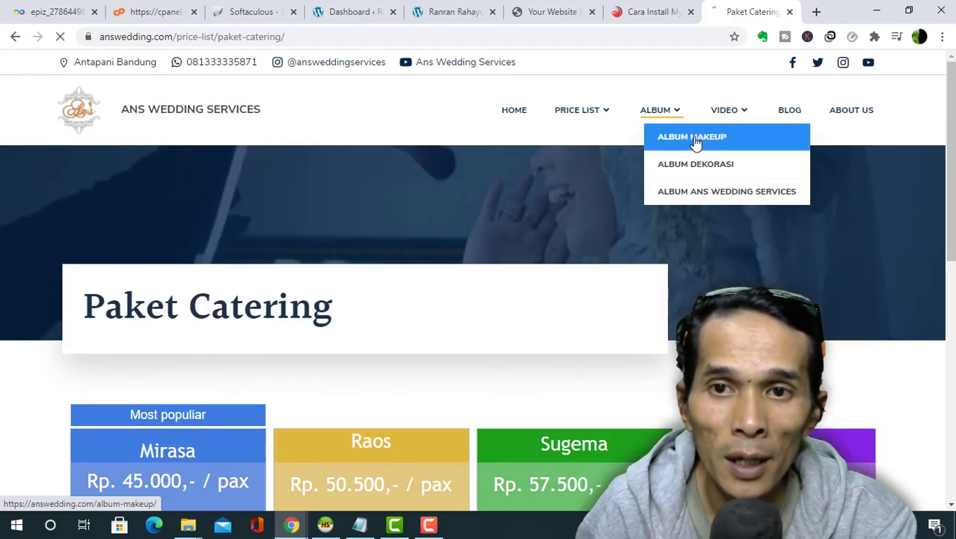
left_click(695, 142)
scroll(479, 284, "down", 3)
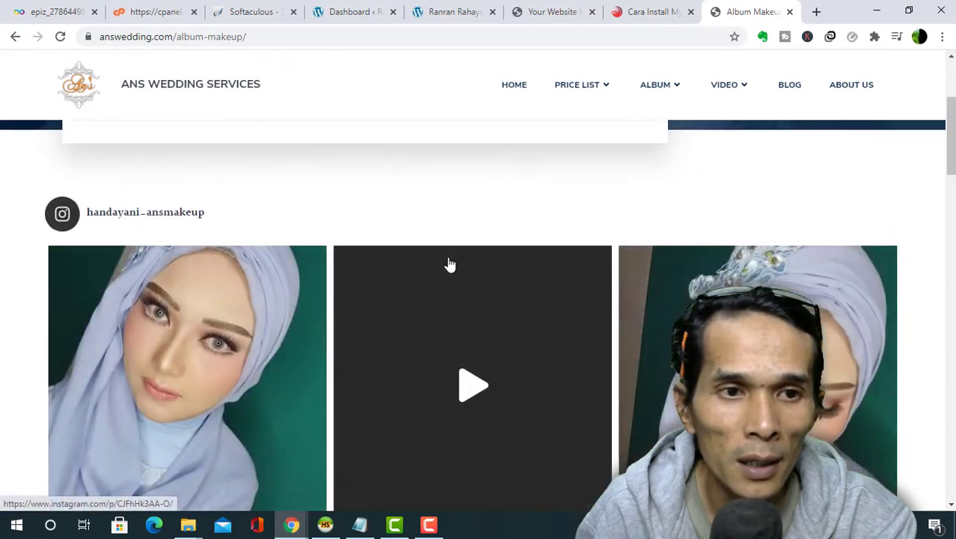
scroll(408, 296, "down", 3)
scroll(427, 300, "up", 4)
mouse_move(735, 85)
left_click(747, 118)
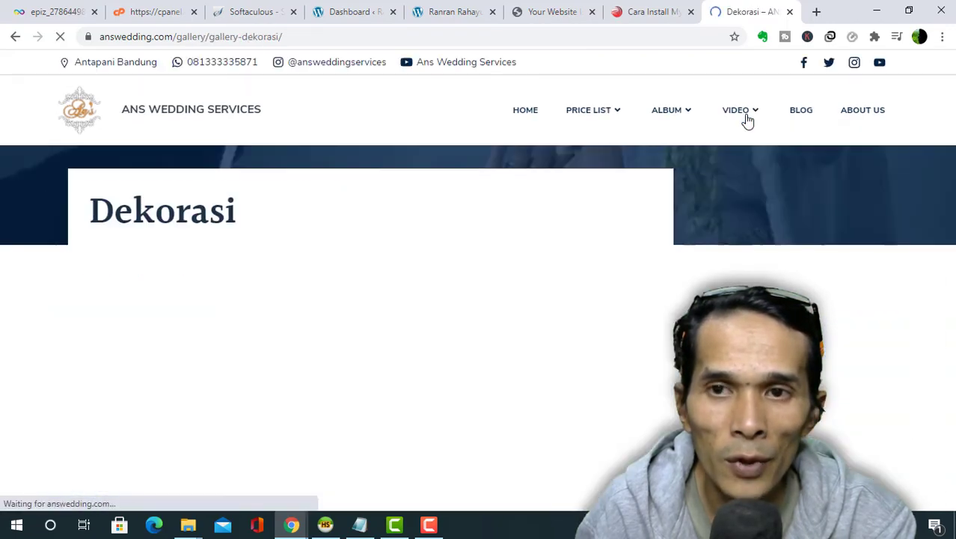
scroll(607, 297, "down", 5)
scroll(608, 303, "down", 6)
scroll(609, 303, "up", 8)
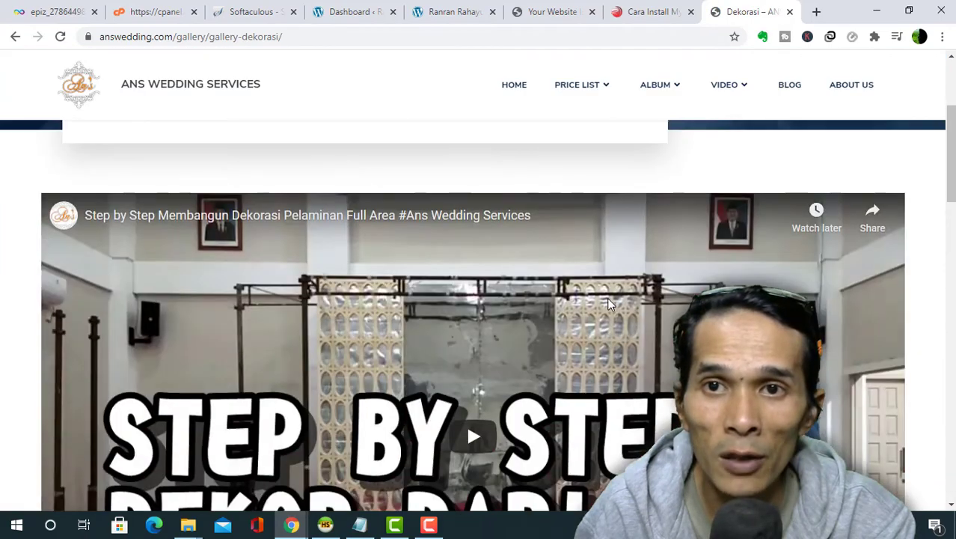
left_click(453, 11)
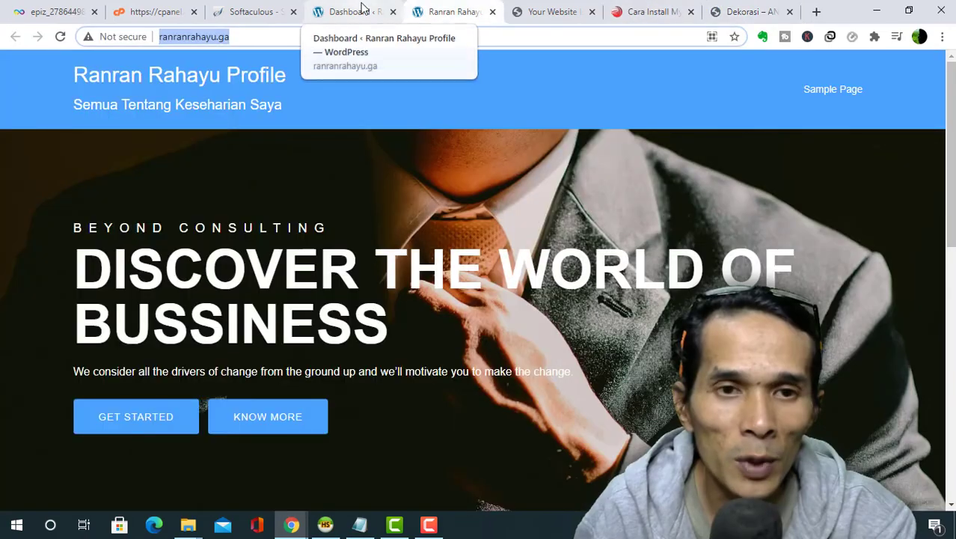
left_click(362, 9)
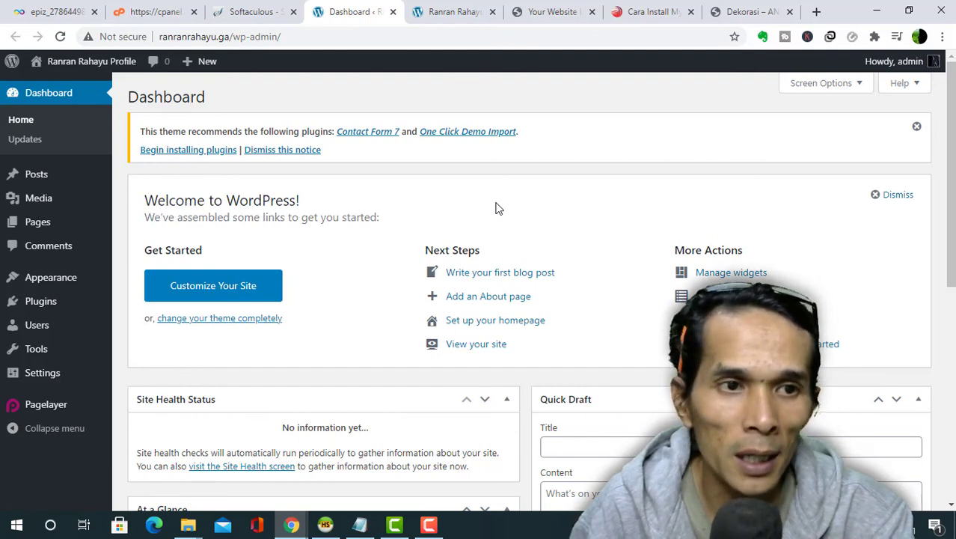
left_click(748, 11)
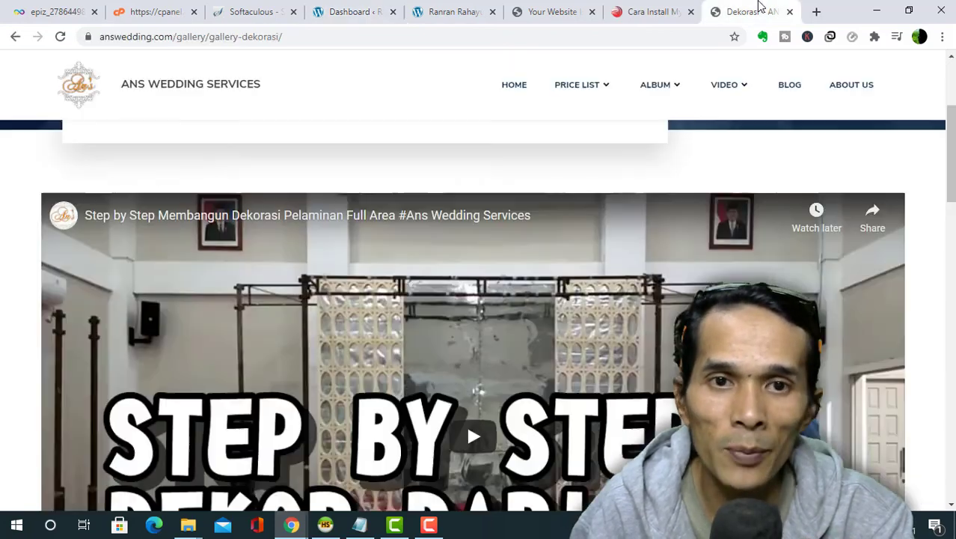
scroll(581, 300, "down", 3)
scroll(585, 318, "up", 3)
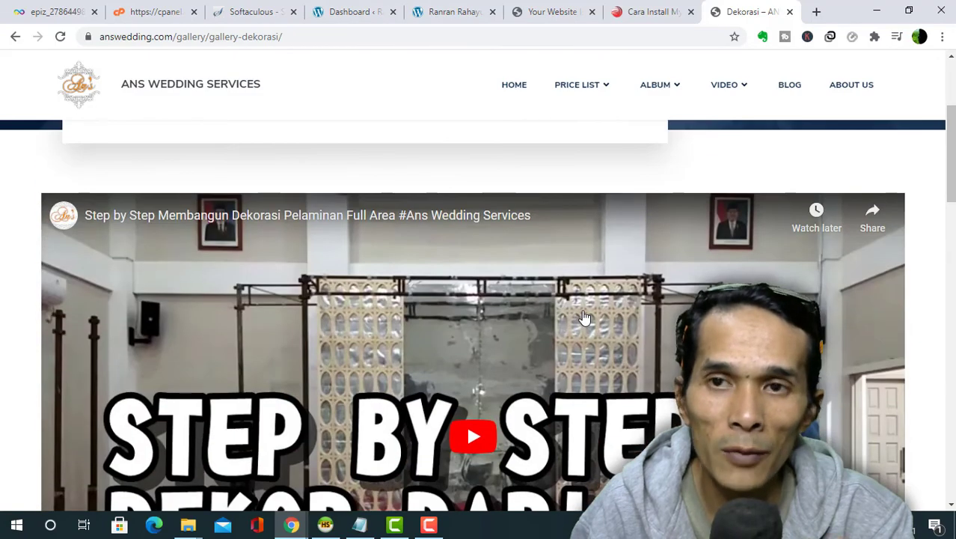